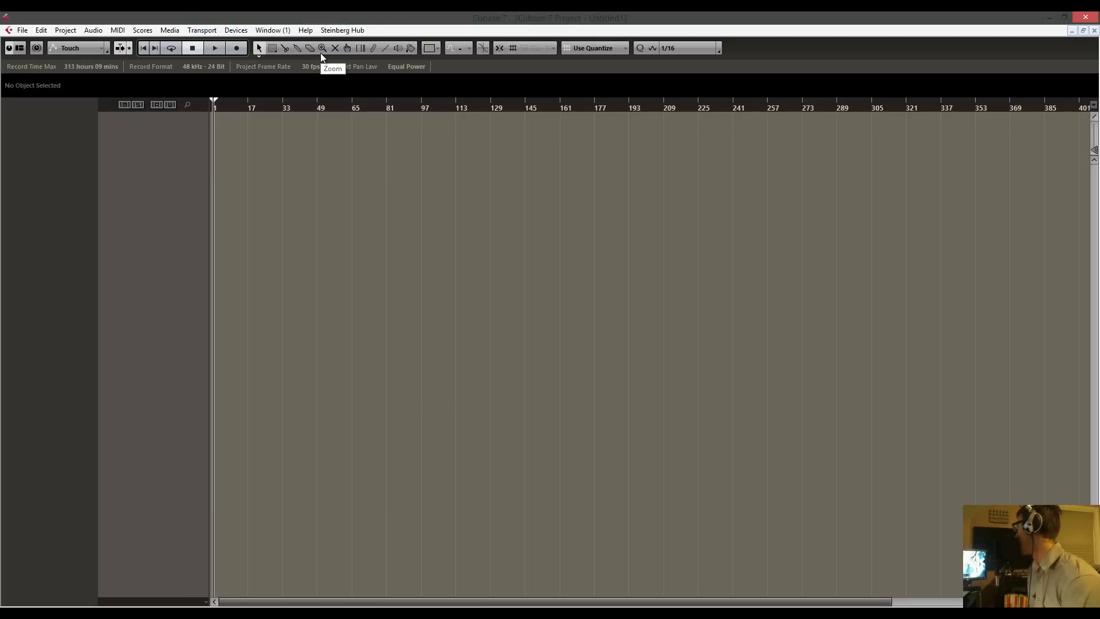
Look through the Devices menu and the VST Connections input, output and external instrument pages without changes
left_click(231, 30)
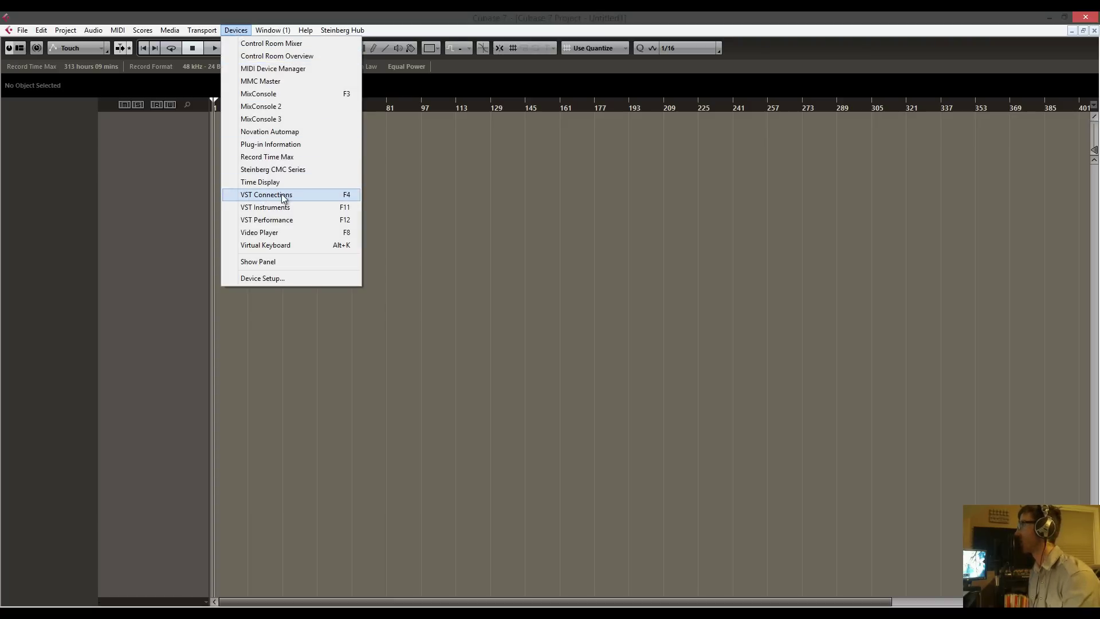
left_click(243, 31)
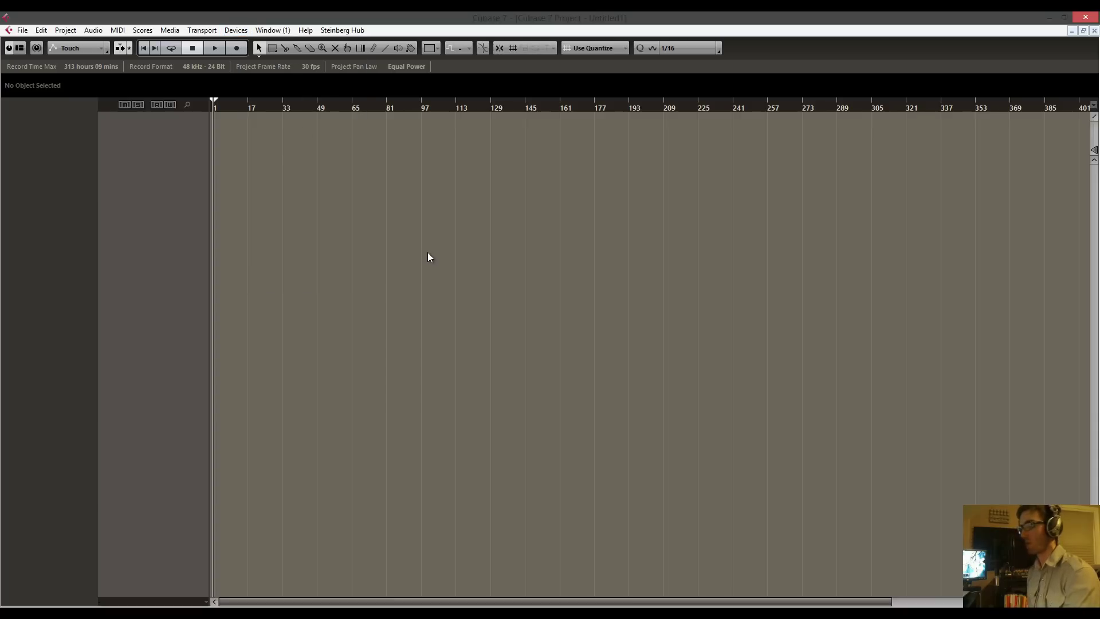
key("F4")
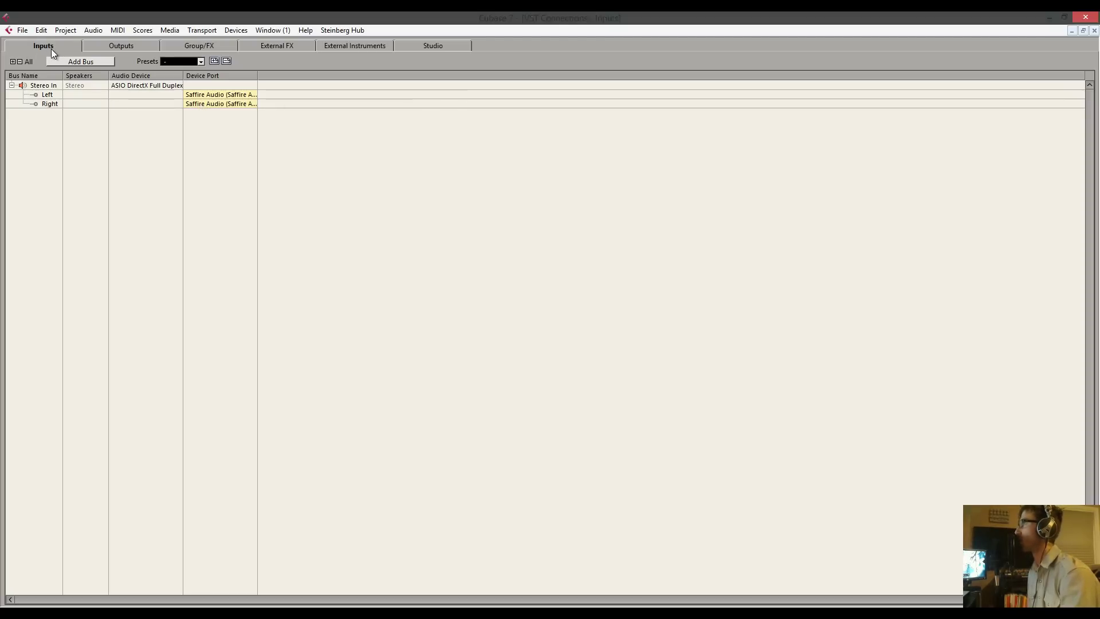
left_click(120, 46)
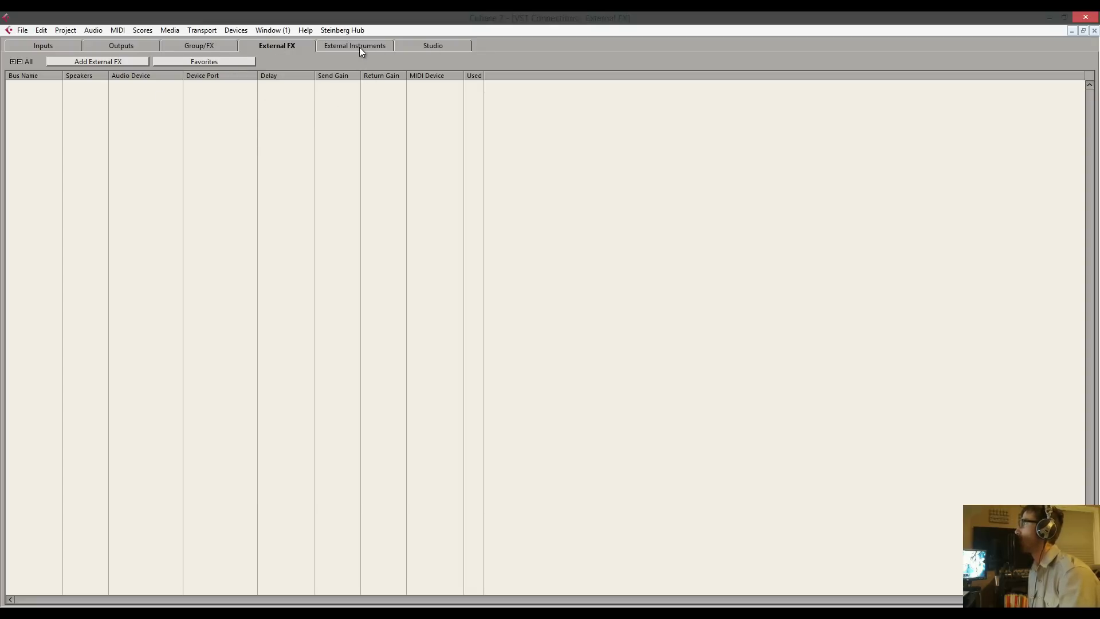
left_click(362, 48)
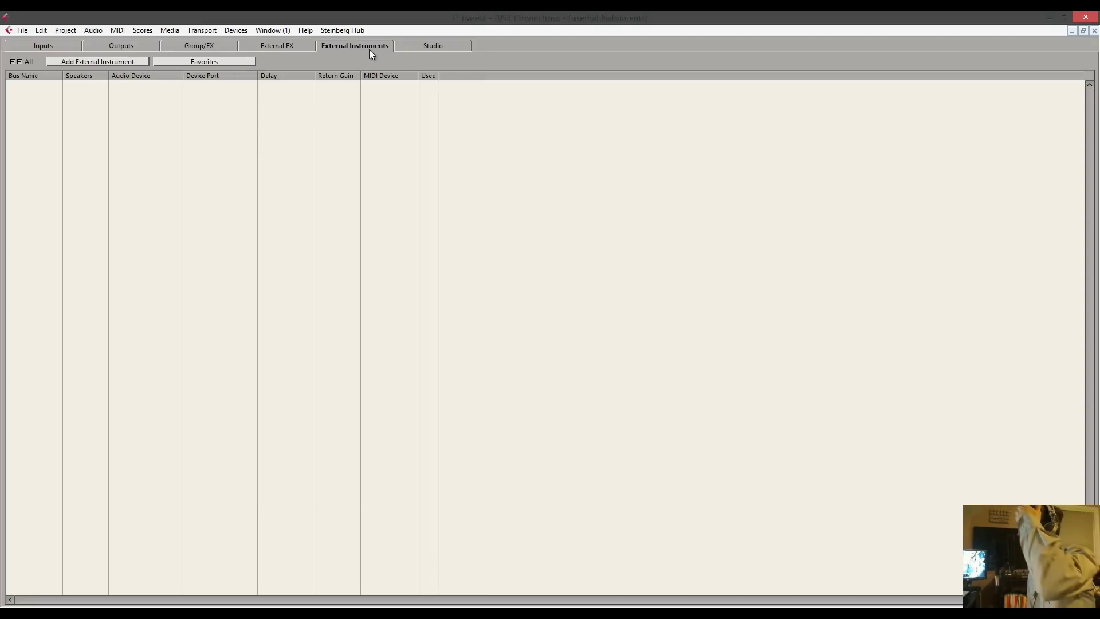
left_click(73, 46)
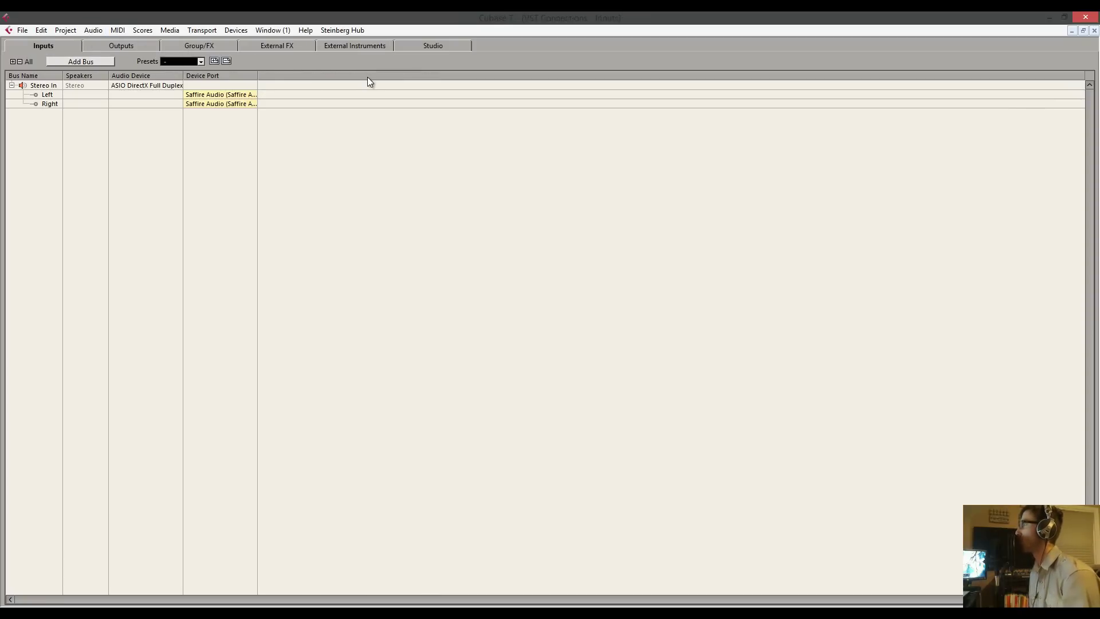
key("F4")
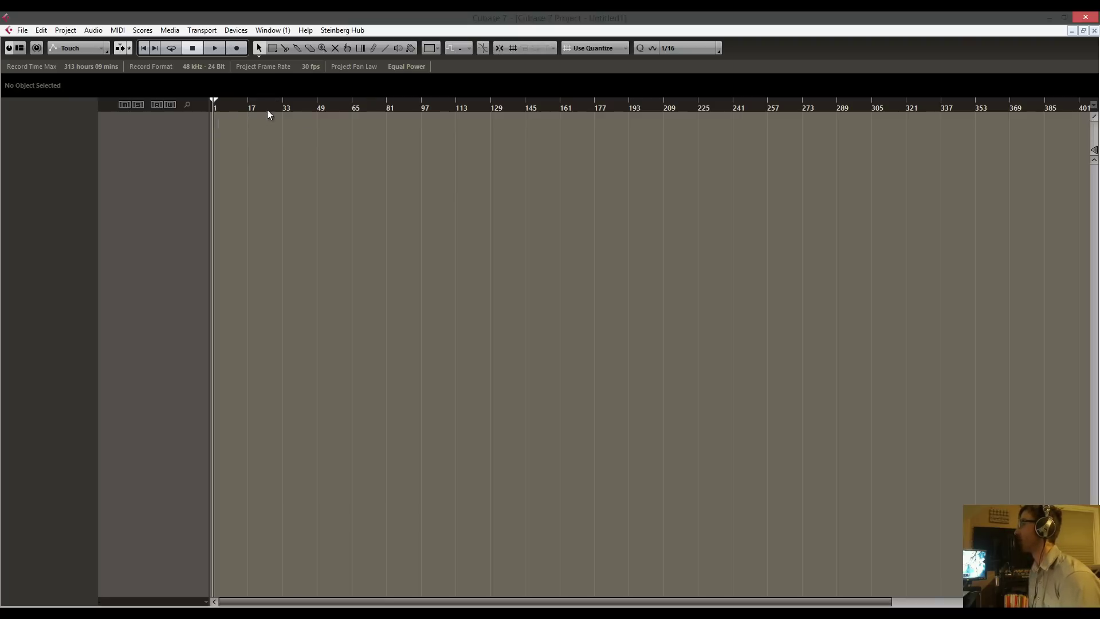
key("F4")
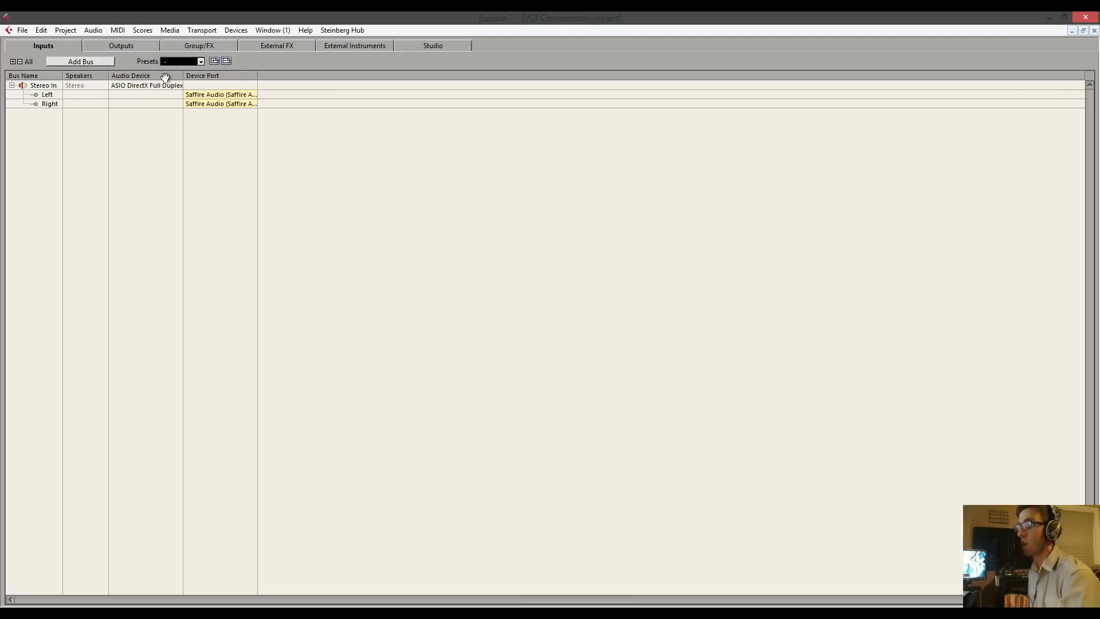
key("F4")
In Device Setup, inspect the ASIO driver list and DirectX driver ports, keeping the current driver
left_click(235, 29)
left_click(254, 279)
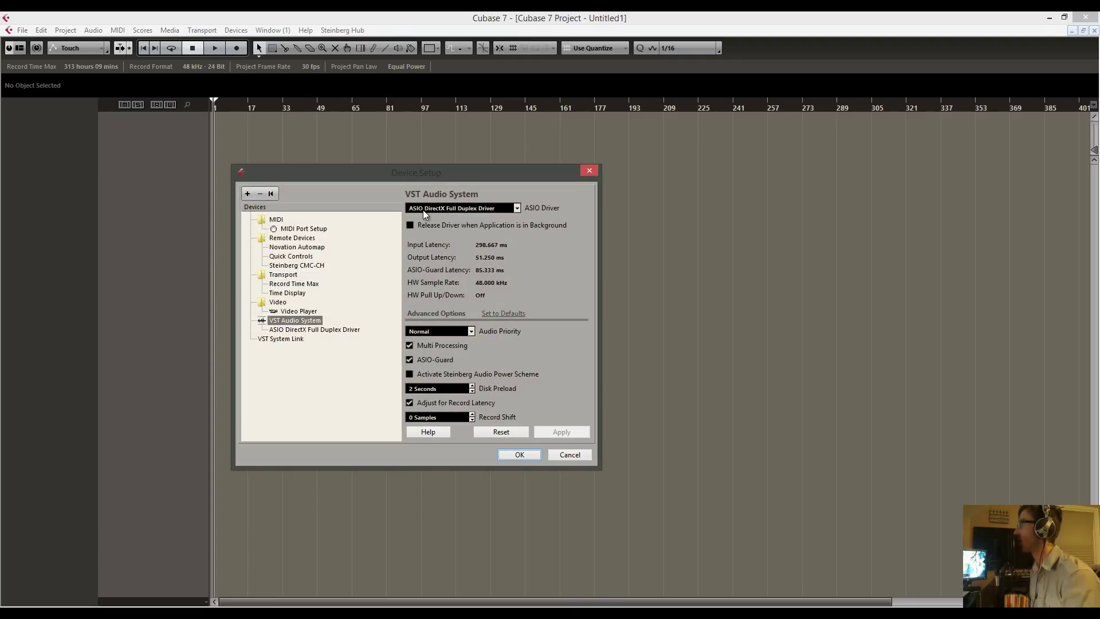
left_click(473, 208)
left_click(542, 196)
left_click(339, 329)
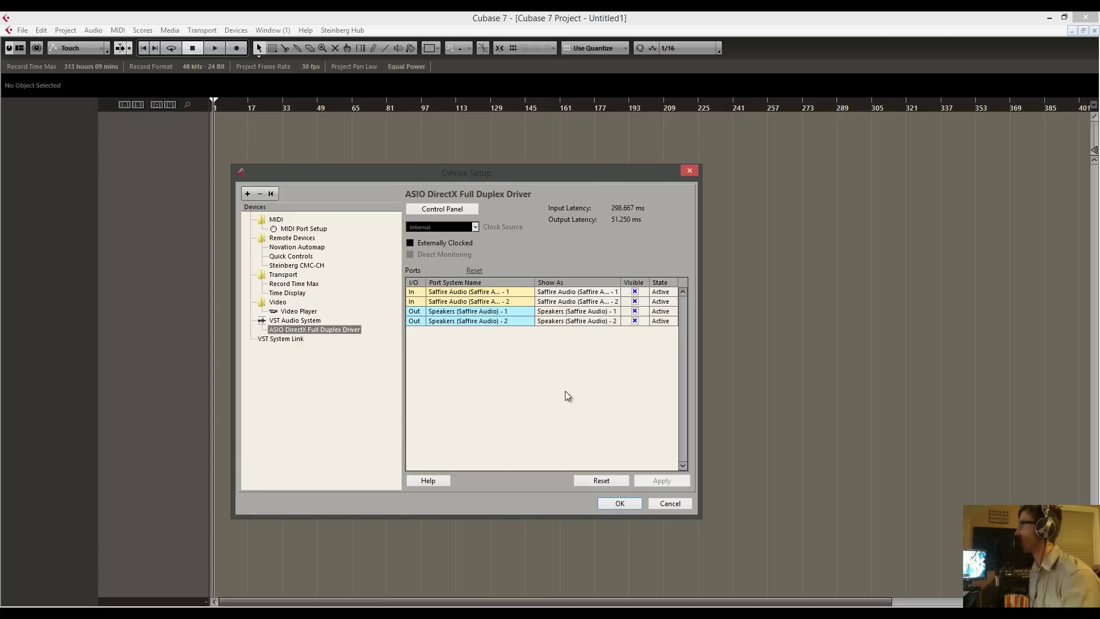
left_click(331, 316)
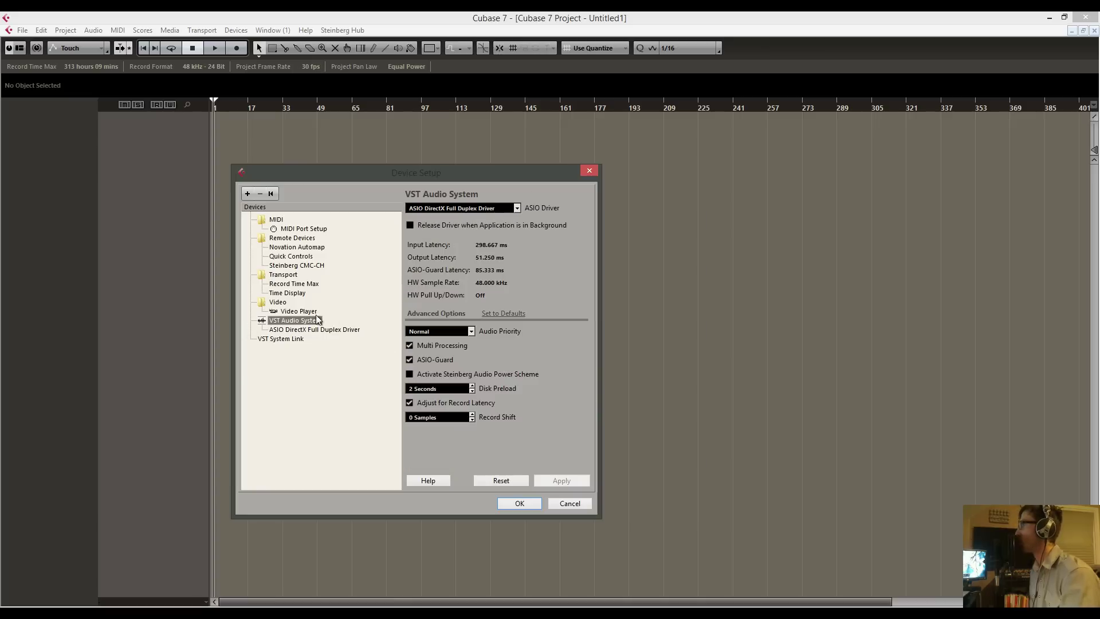
left_click(504, 208)
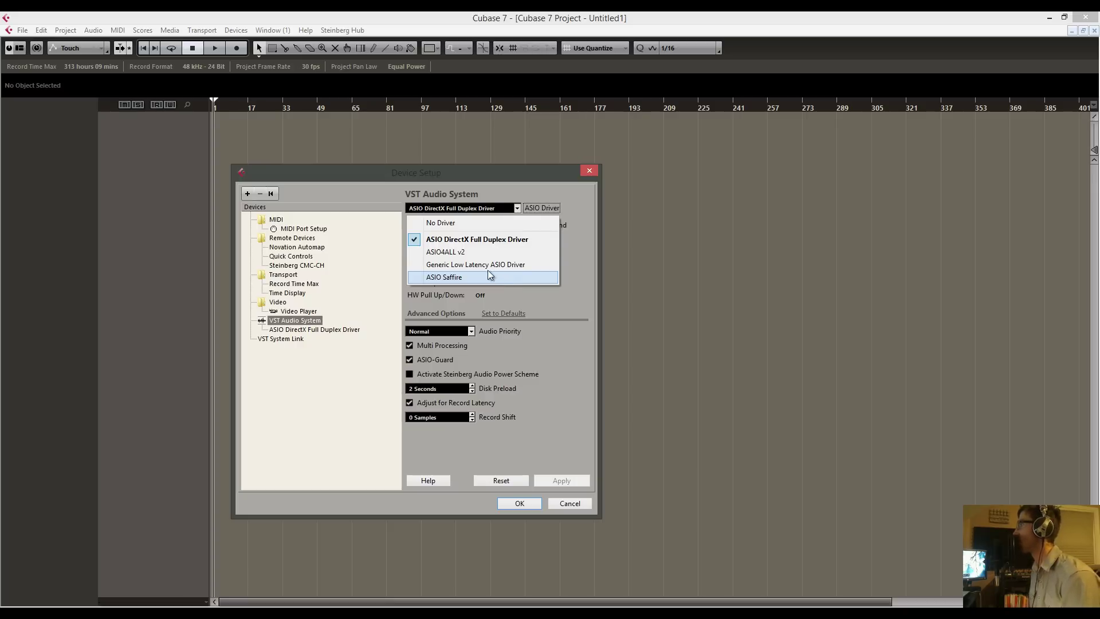
left_click(534, 214)
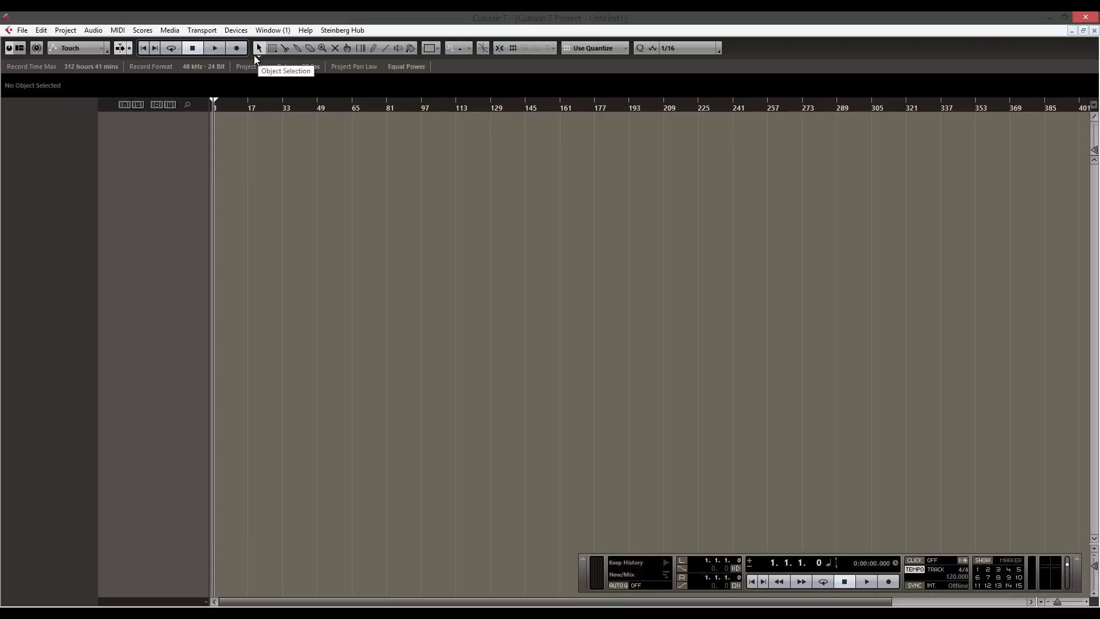
Switch the ASIO driver to ASIO Saffire, review its ports, and accept with OK
left_click(236, 29)
left_click(265, 278)
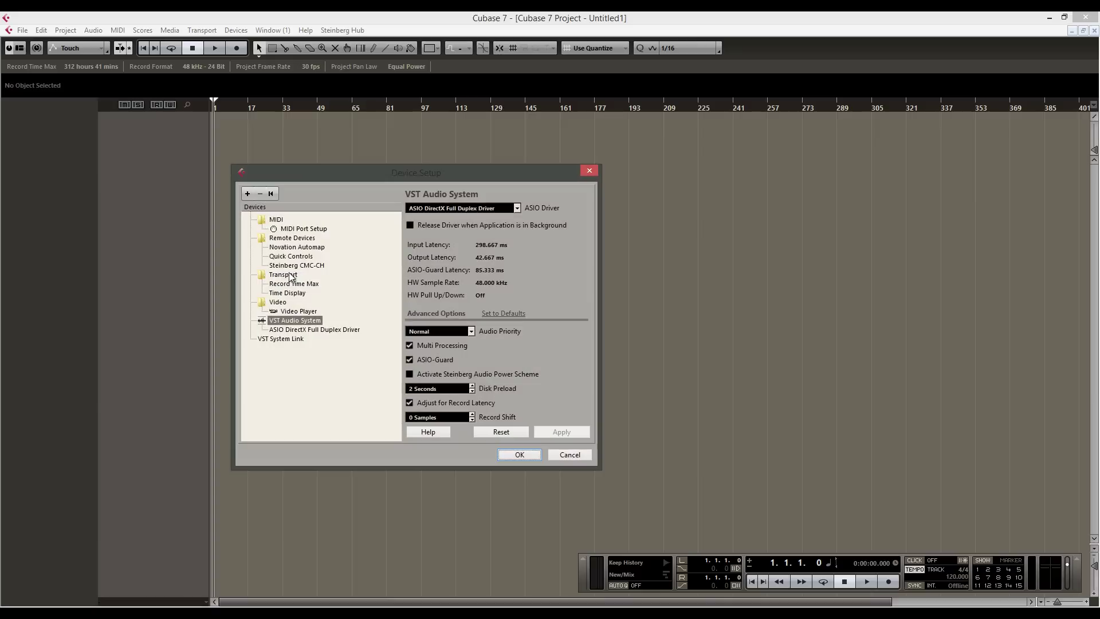
left_click(505, 209)
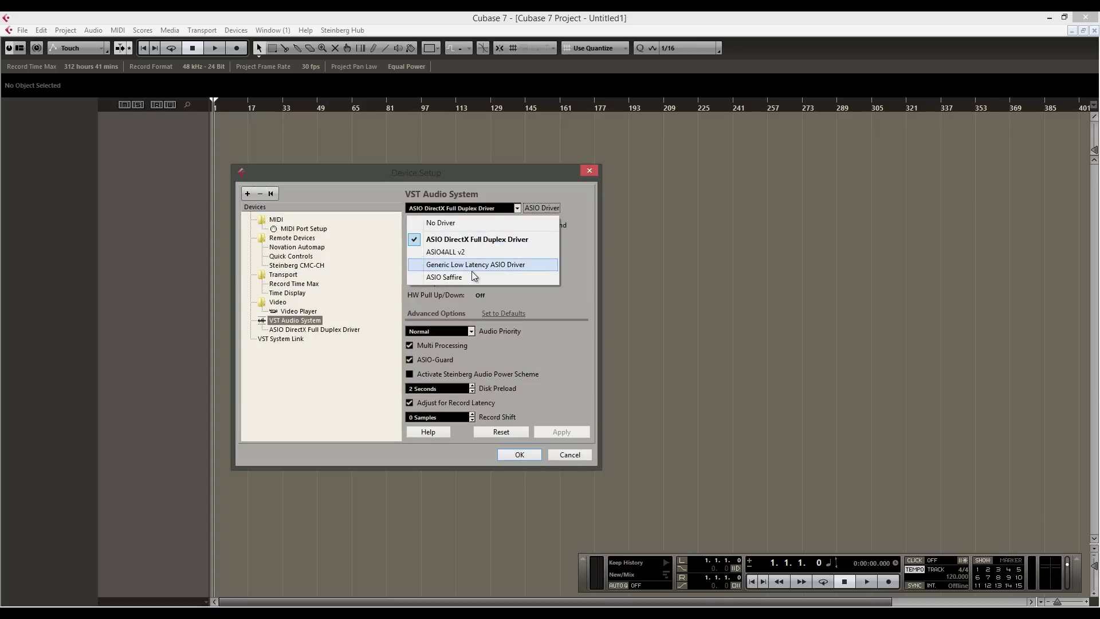
left_click(503, 264)
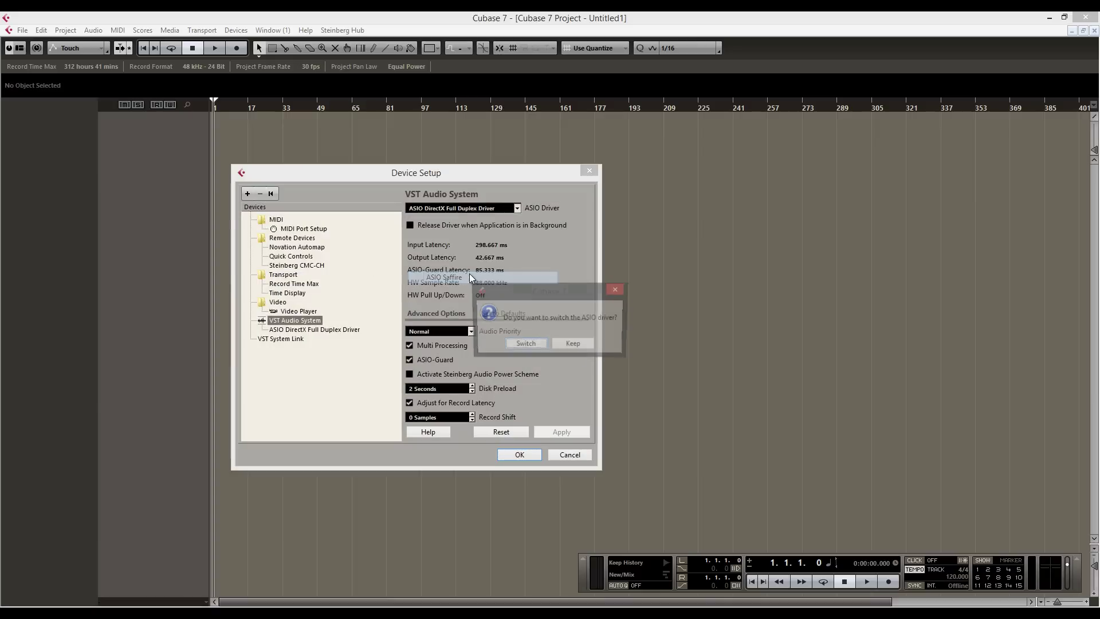
left_click(524, 345)
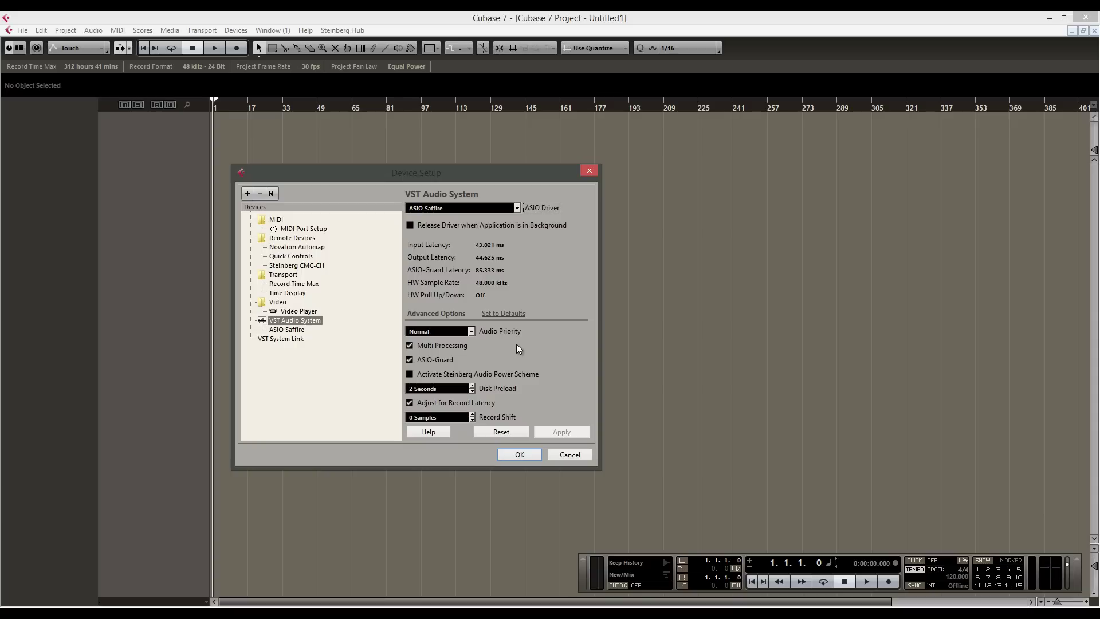
left_click(296, 330)
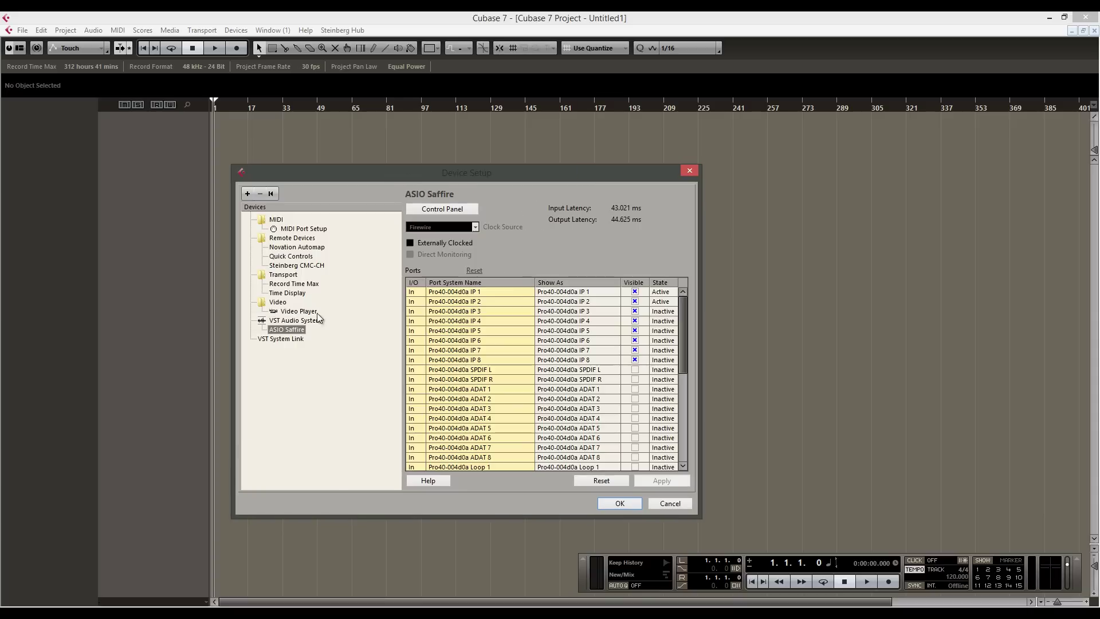
scroll(684, 327, "down", 3)
scroll(683, 315, "up", 3)
left_click(619, 503)
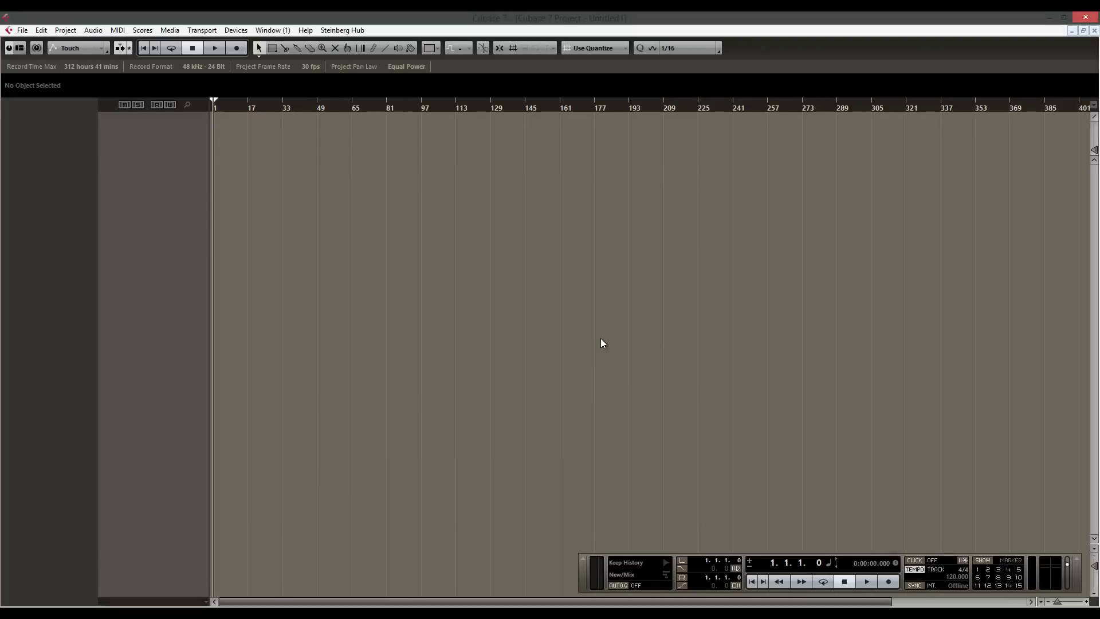
Load the Inputs preset of four stereo input buses in VST Connections
left_click(242, 33)
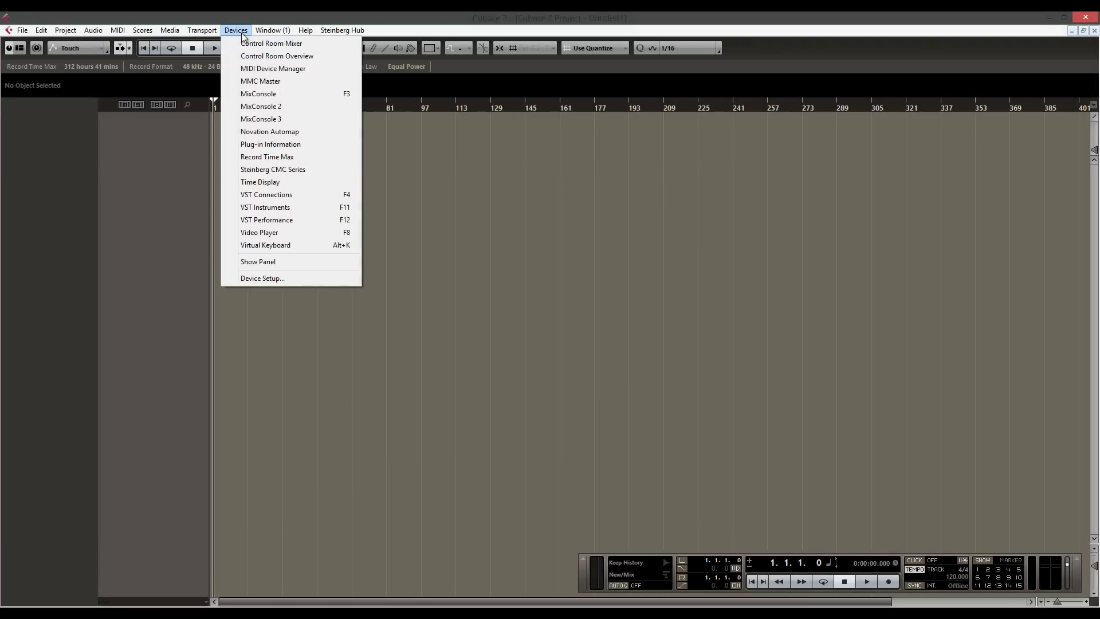
left_click(241, 33)
key("F4")
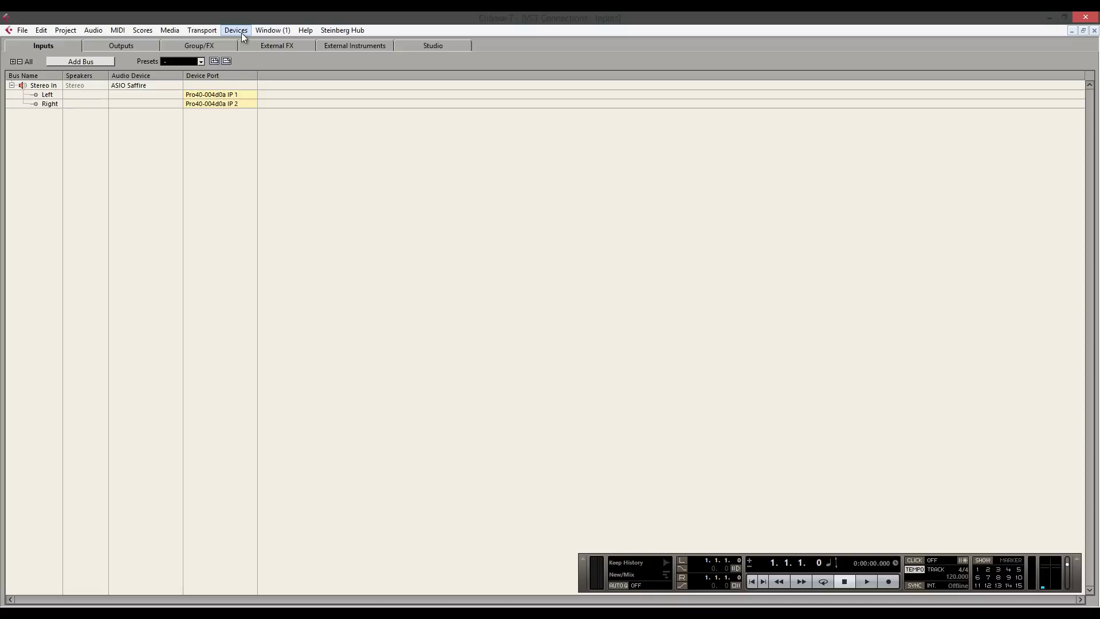
left_click(195, 61)
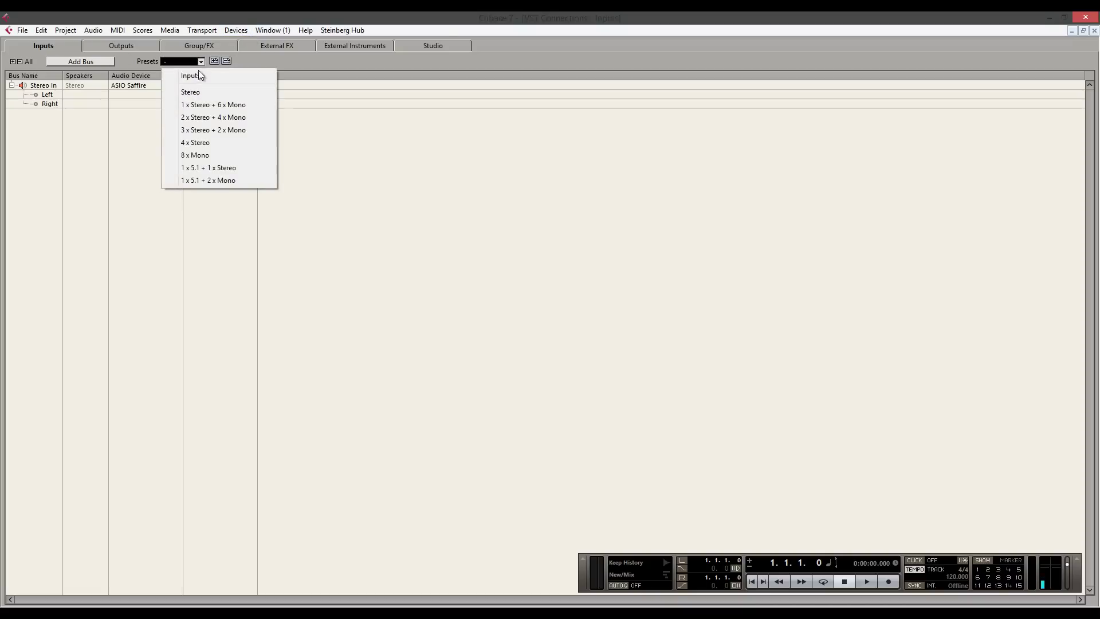
left_click(201, 76)
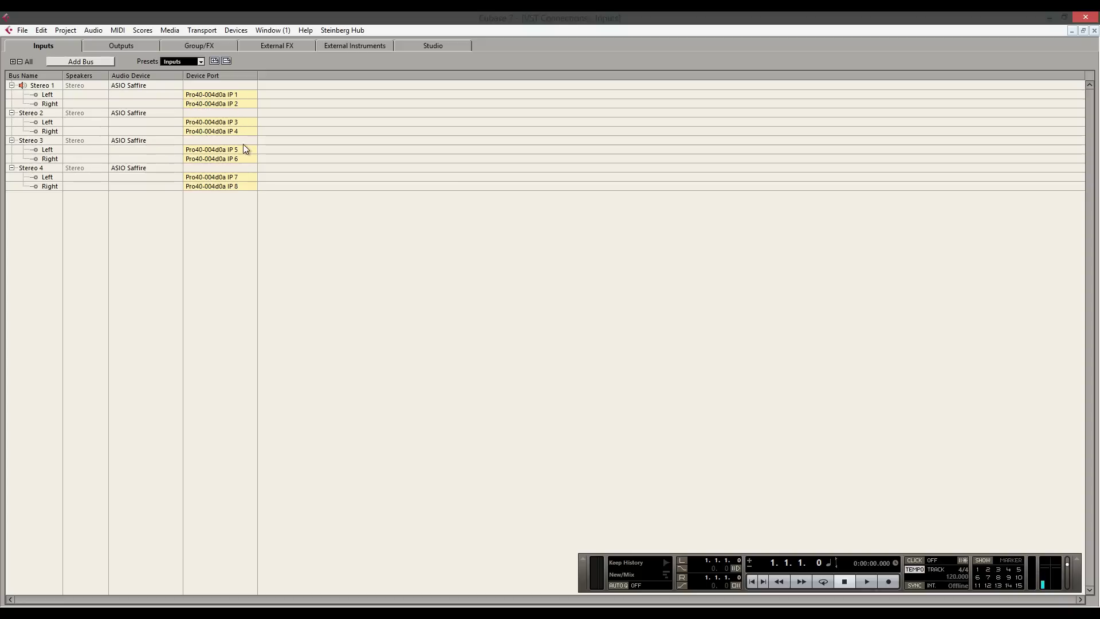
Load the Outputs preset of five stereo output buses, then view External FX
left_click(123, 46)
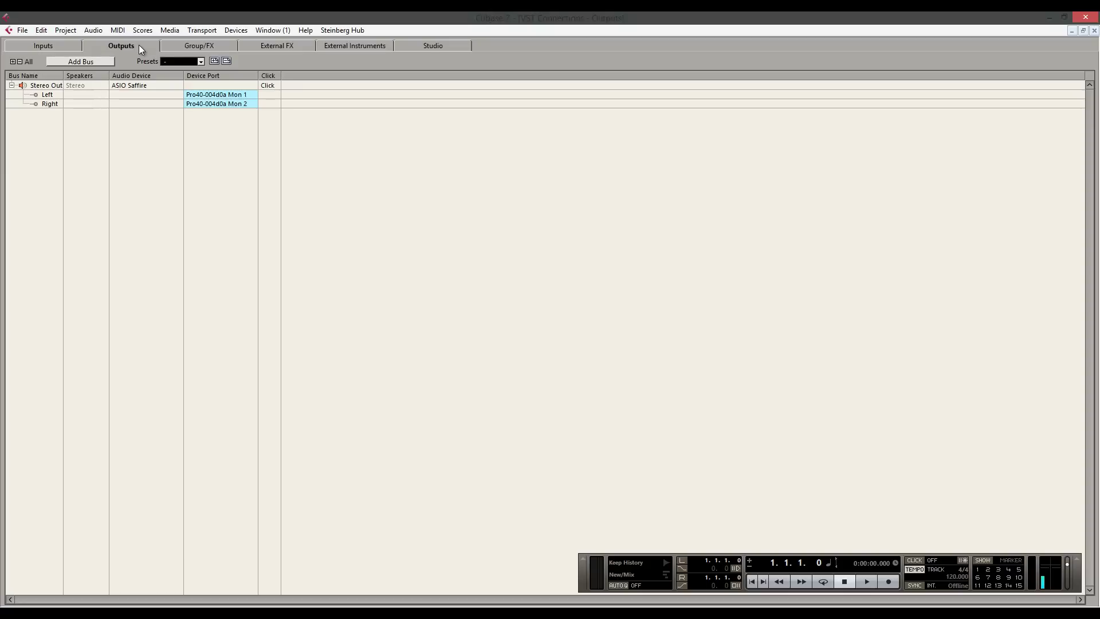
left_click(193, 63)
left_click(195, 74)
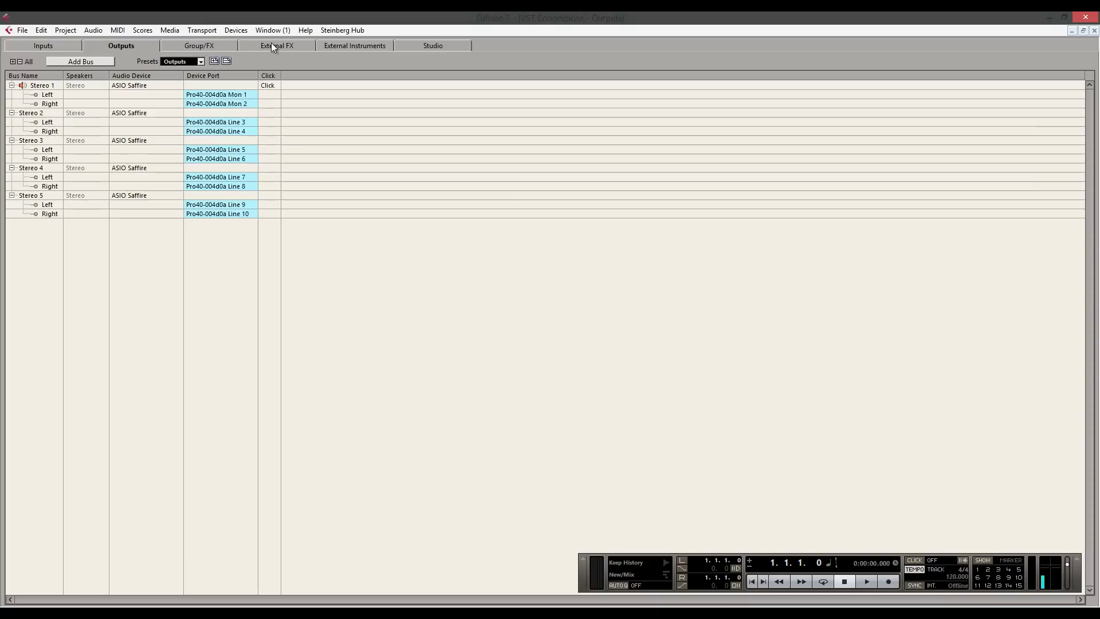
left_click(273, 48)
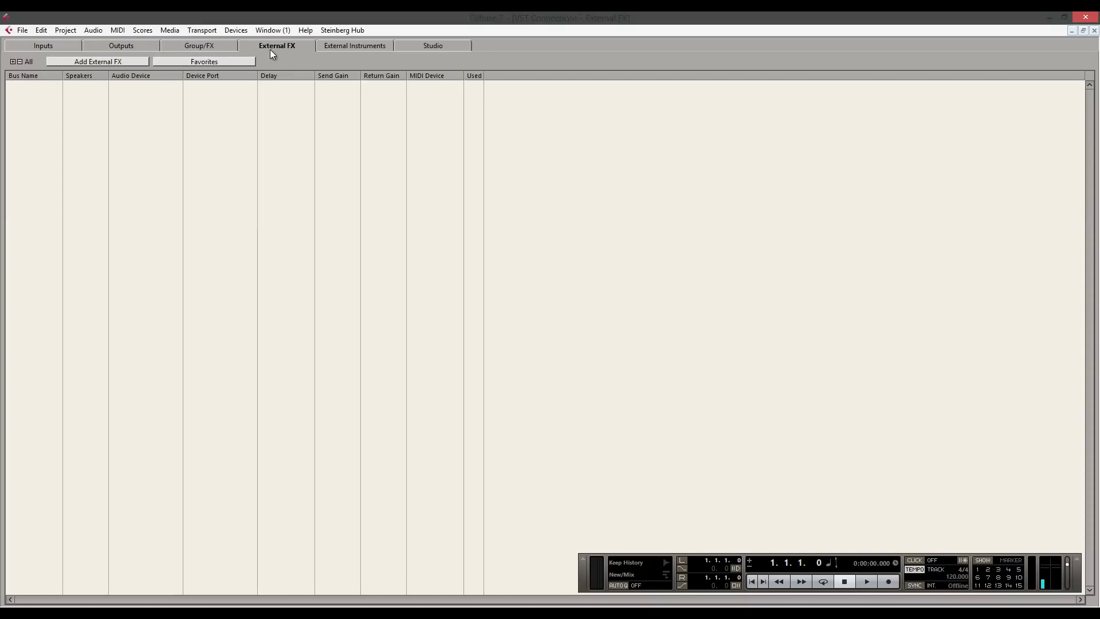
Add a stereo external effect named 'Art Pro VLA II'
left_click(126, 62)
left_click(542, 287)
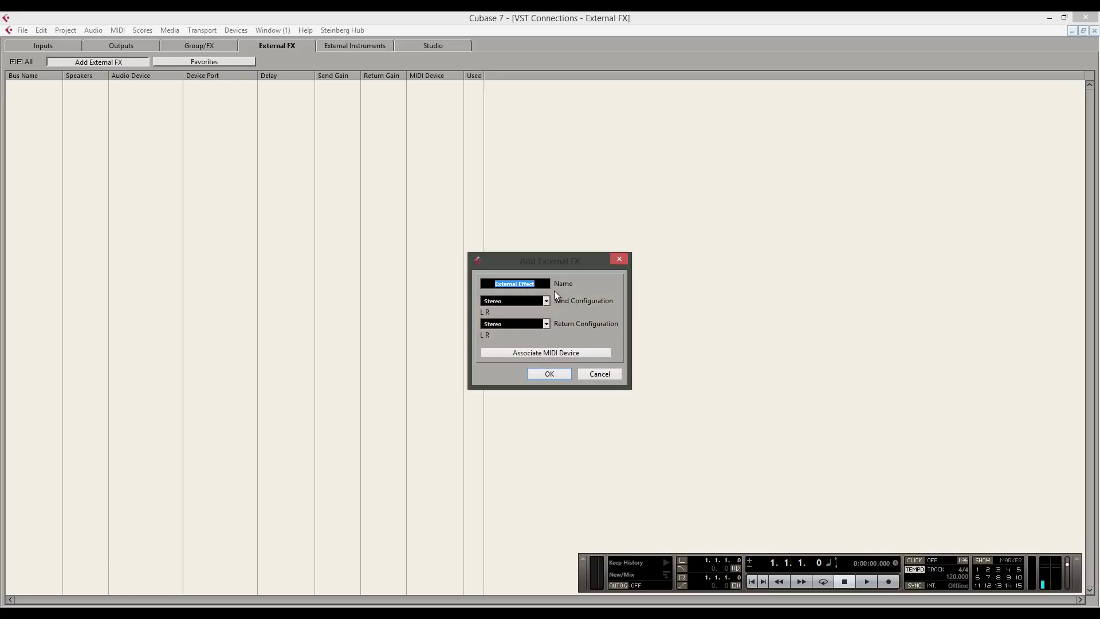
type("Art Pro VLA II")
left_click(549, 374)
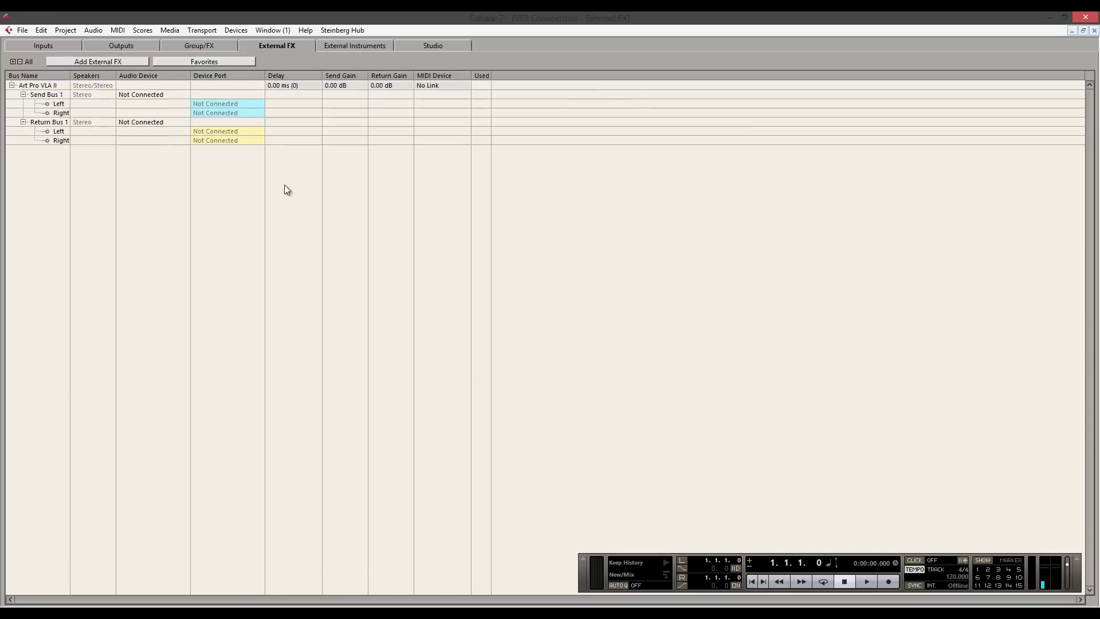
Route Send Bus 1 left and right to Saffire outputs Line 5 and Line 6
left_click(222, 104)
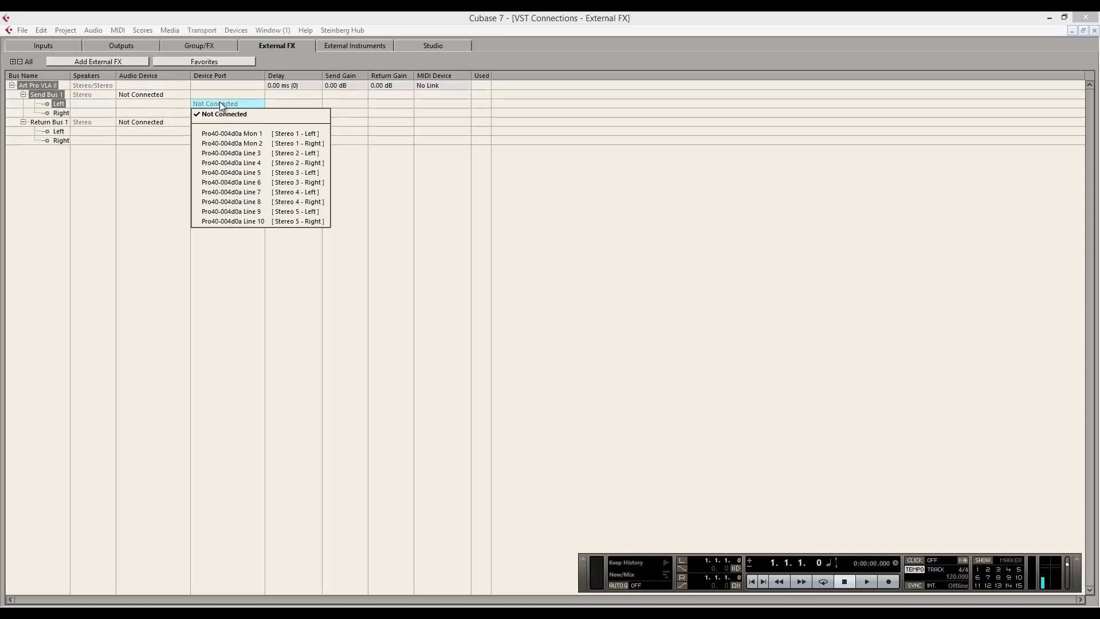
left_click(259, 172)
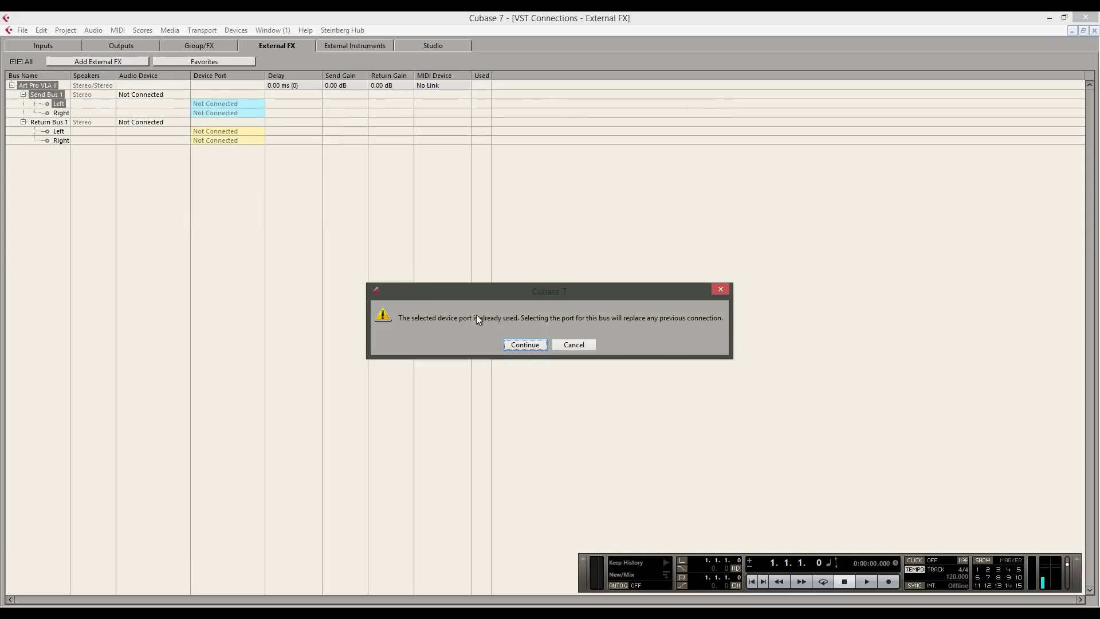
left_click(523, 344)
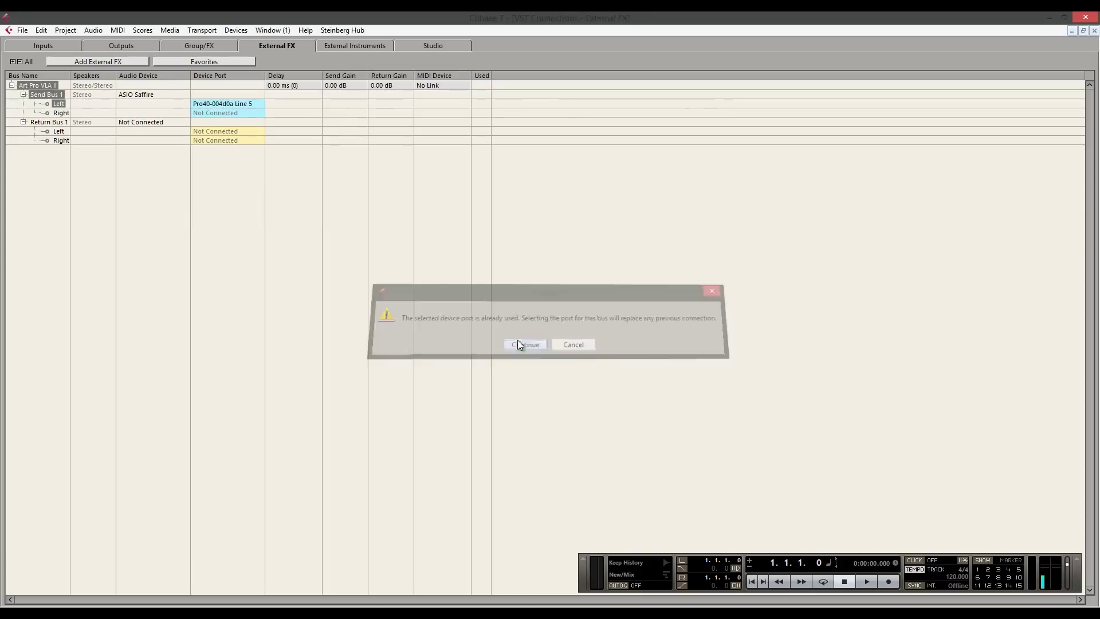
left_click(230, 114)
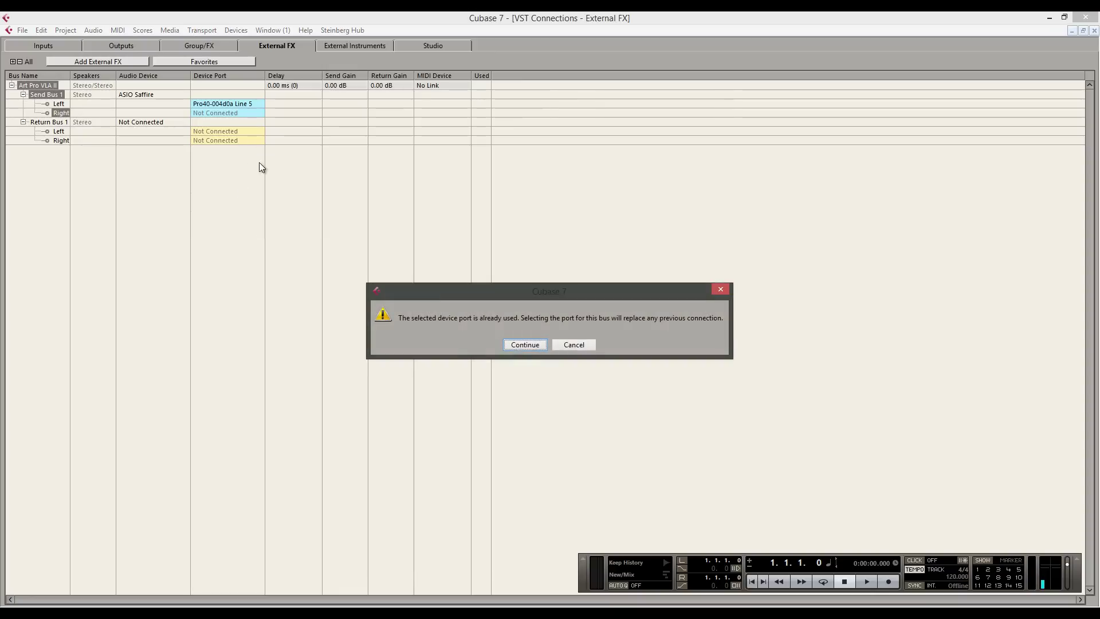
left_click(523, 344)
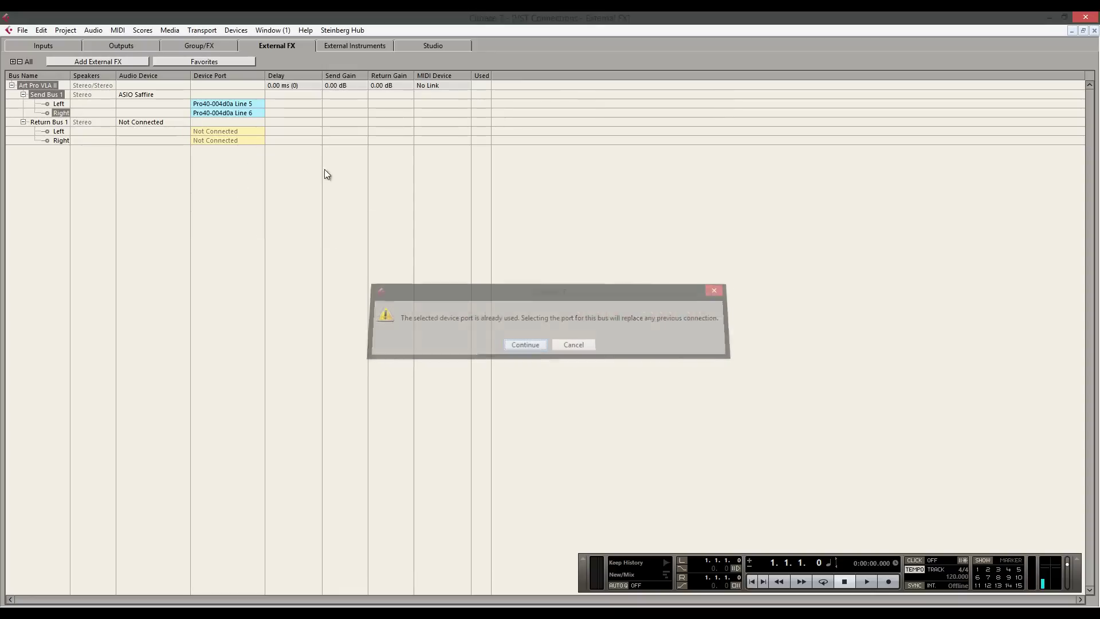
Take Return Bus 1 left and right from inputs IP 5 and IP 6
left_click(199, 131)
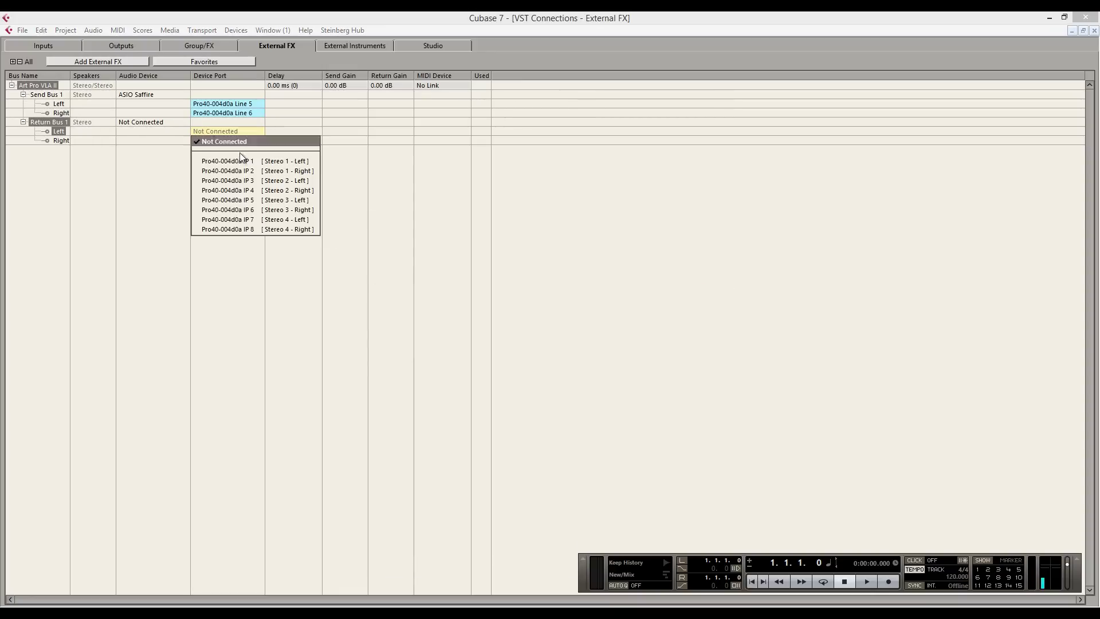
left_click(228, 201)
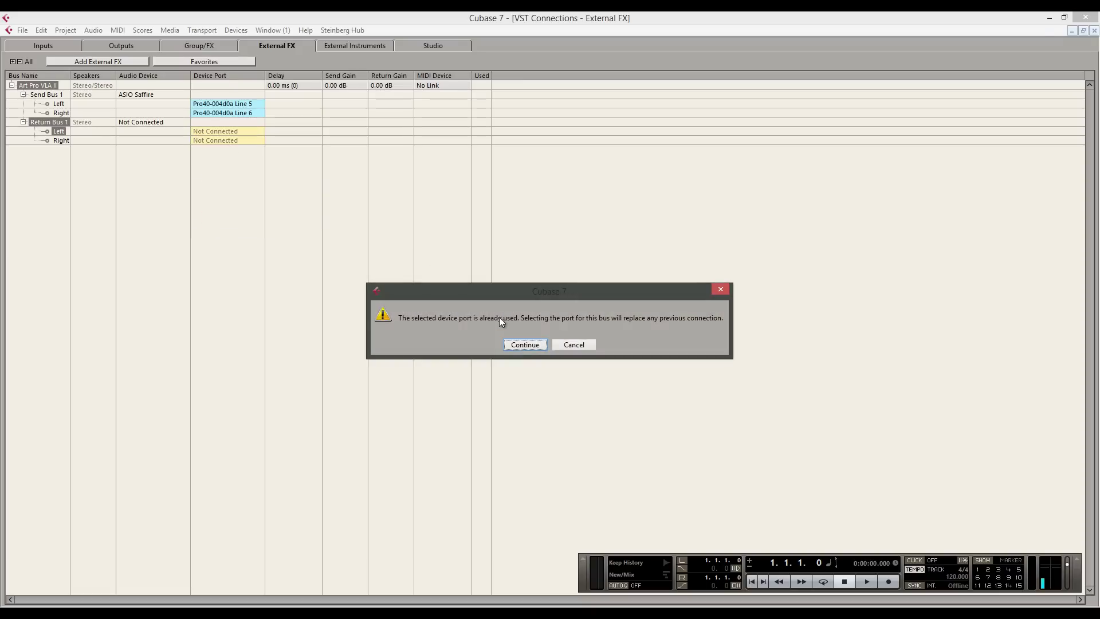
left_click(525, 345)
left_click(231, 143)
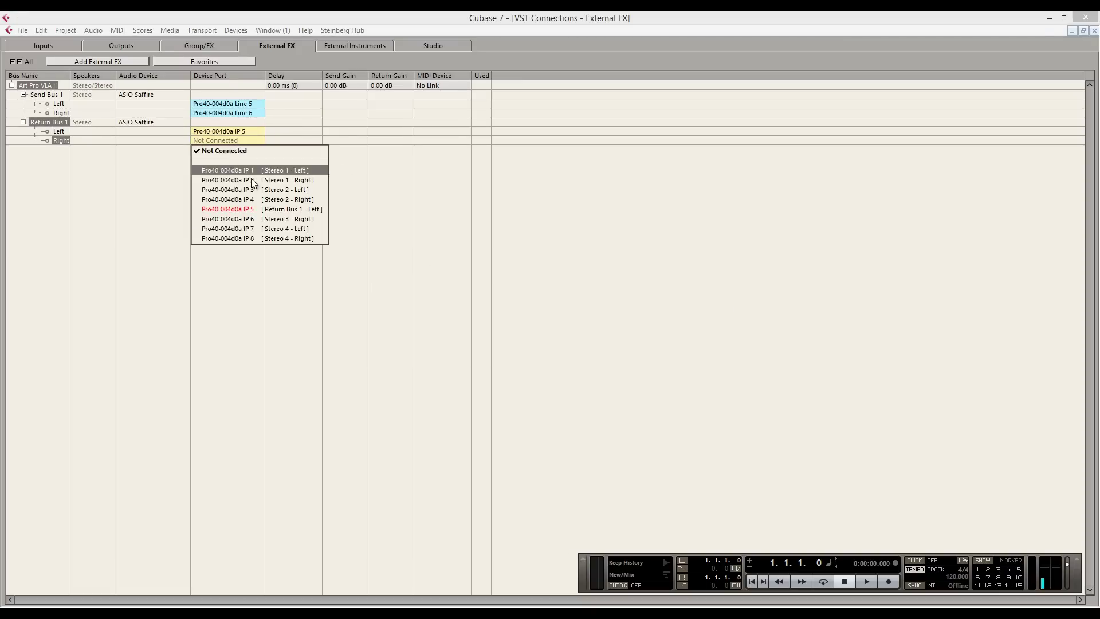
left_click(249, 216)
left_click(525, 345)
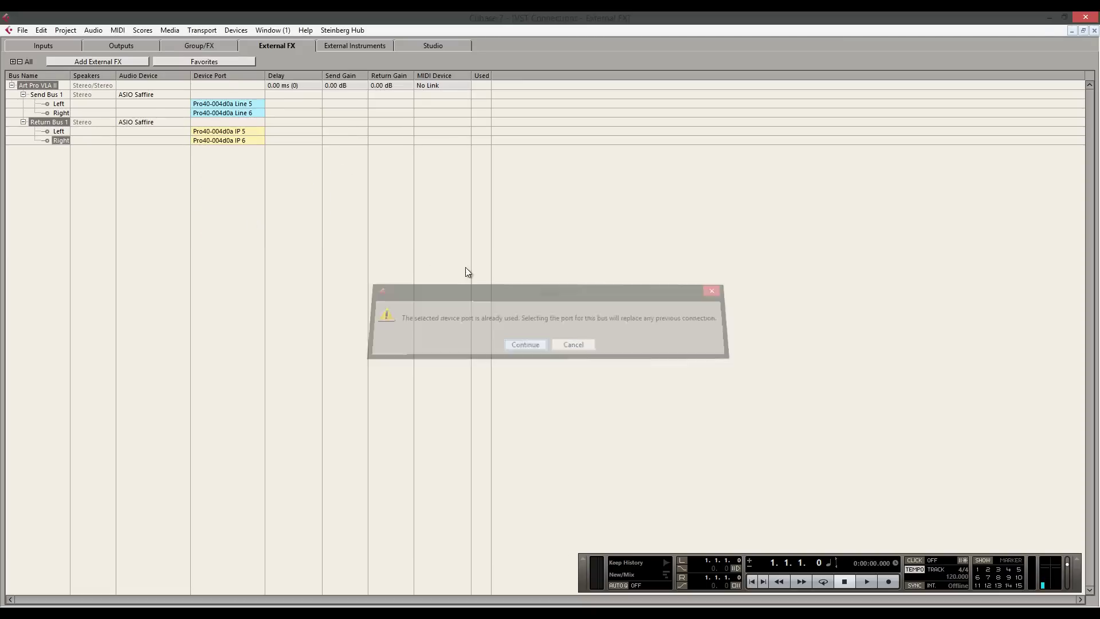
Check the input and output bus lists, ending back on the inputs
left_click(58, 47)
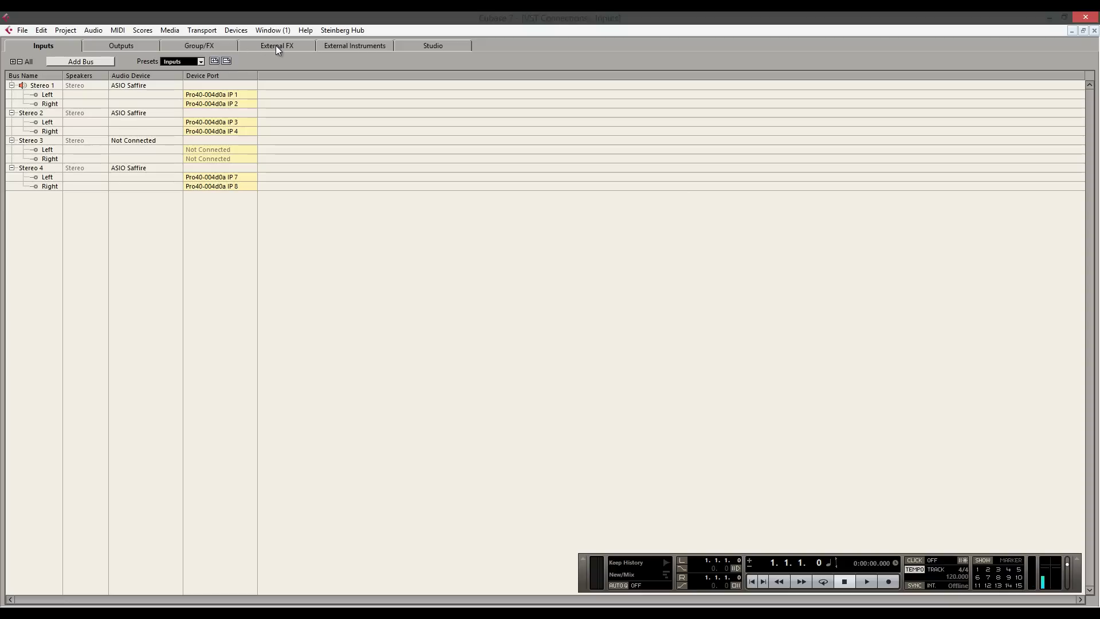
left_click(130, 46)
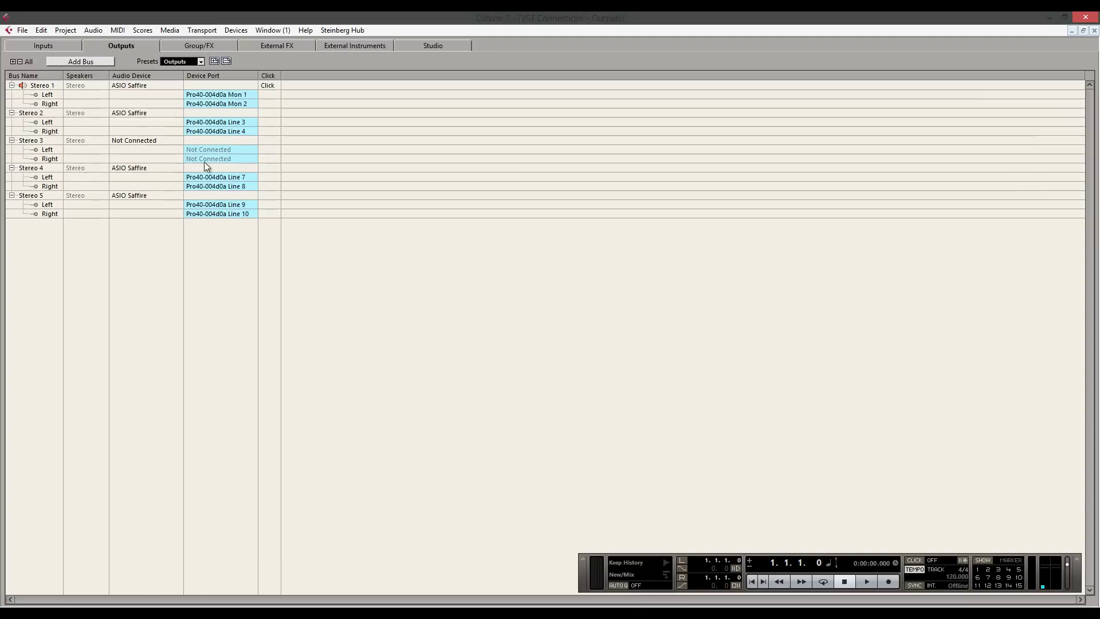
left_click(64, 45)
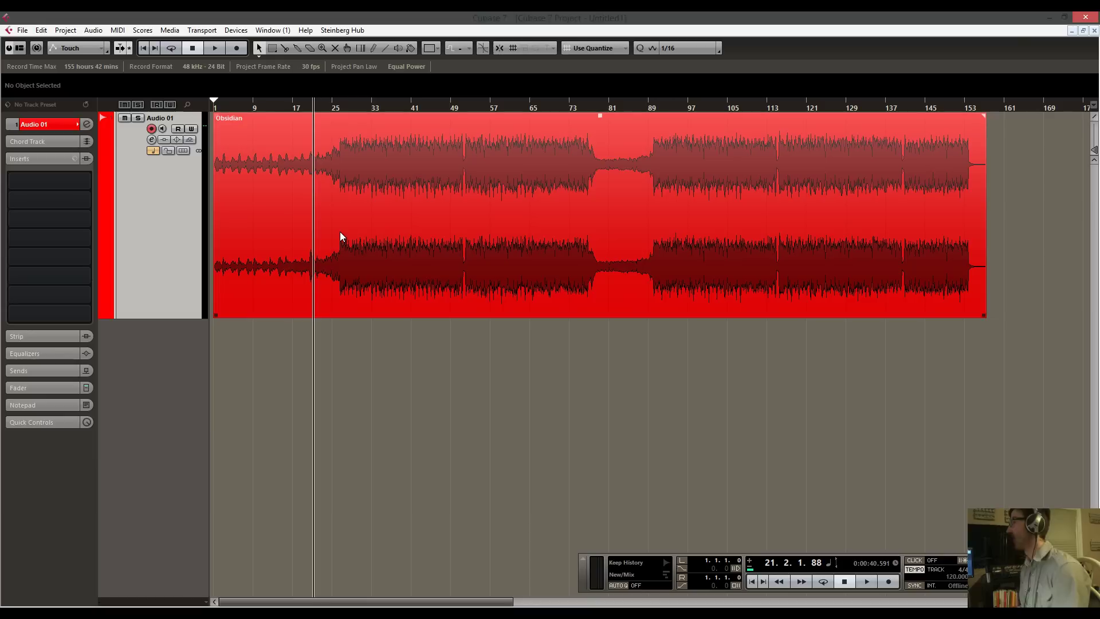
Insert Art Pro VLA II from Steinberg > External Plug-ins into Audio 01's first slot
left_click(80, 179)
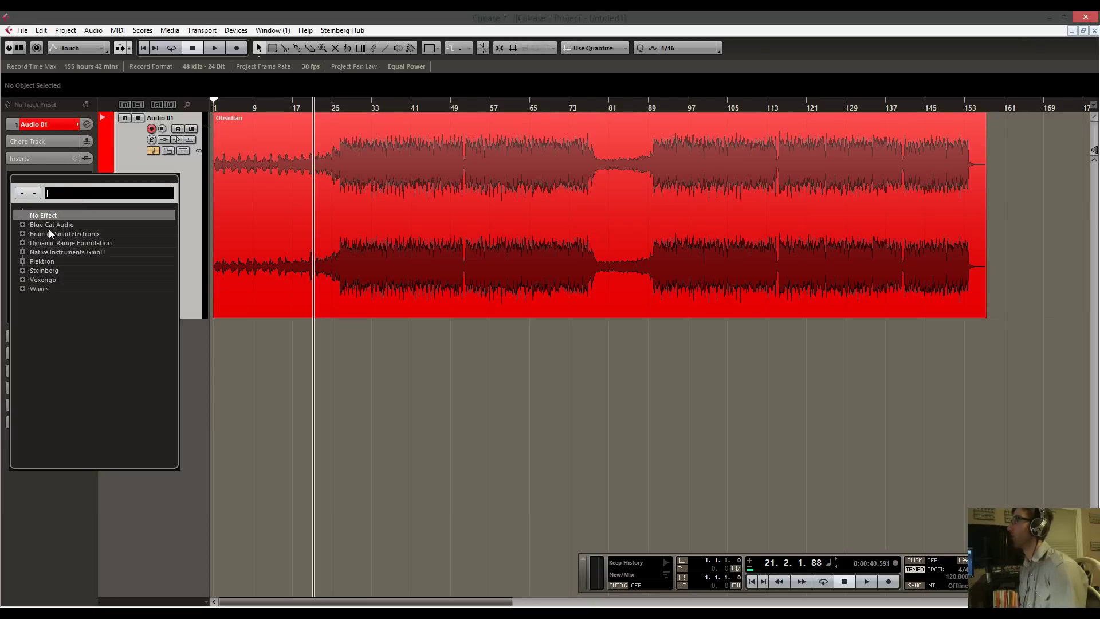
left_click(22, 270)
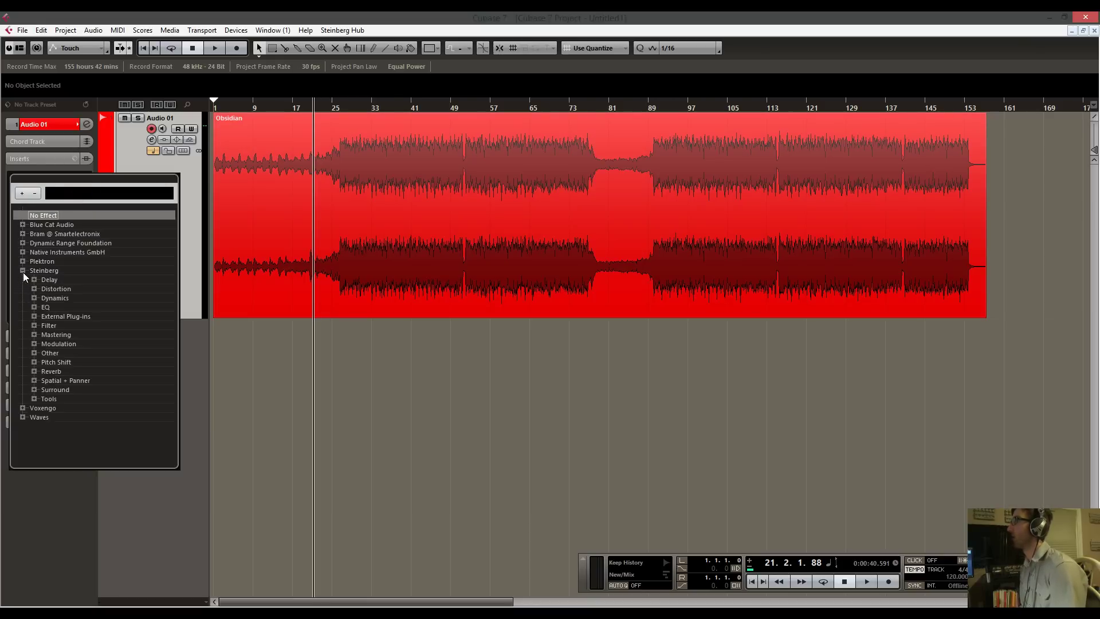
left_click(34, 316)
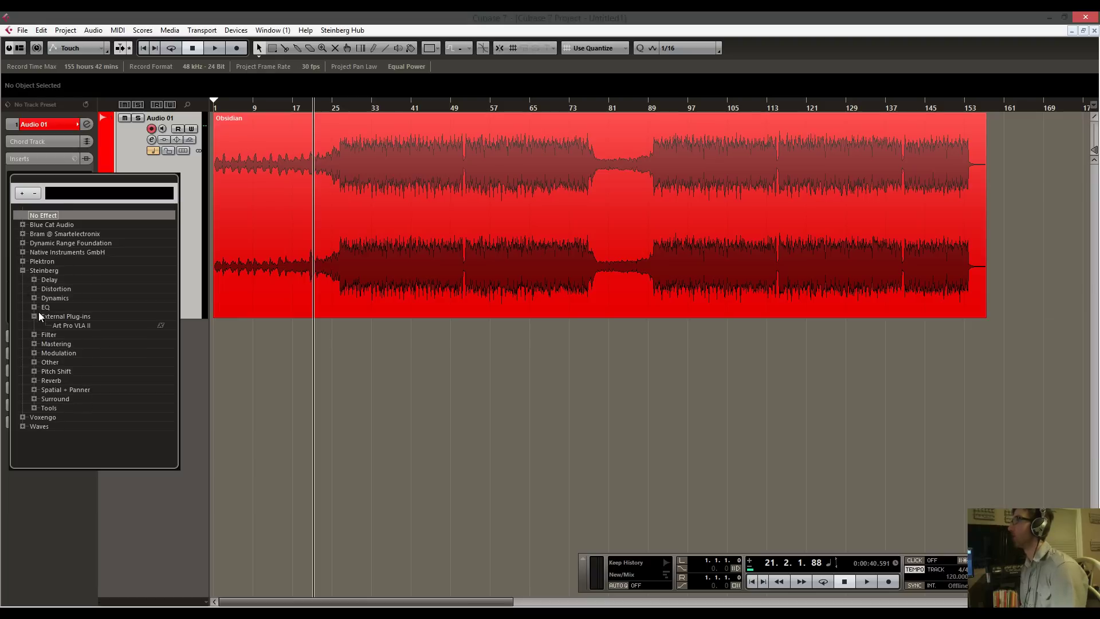
left_click(31, 287)
left_click(31, 288)
left_click(67, 324)
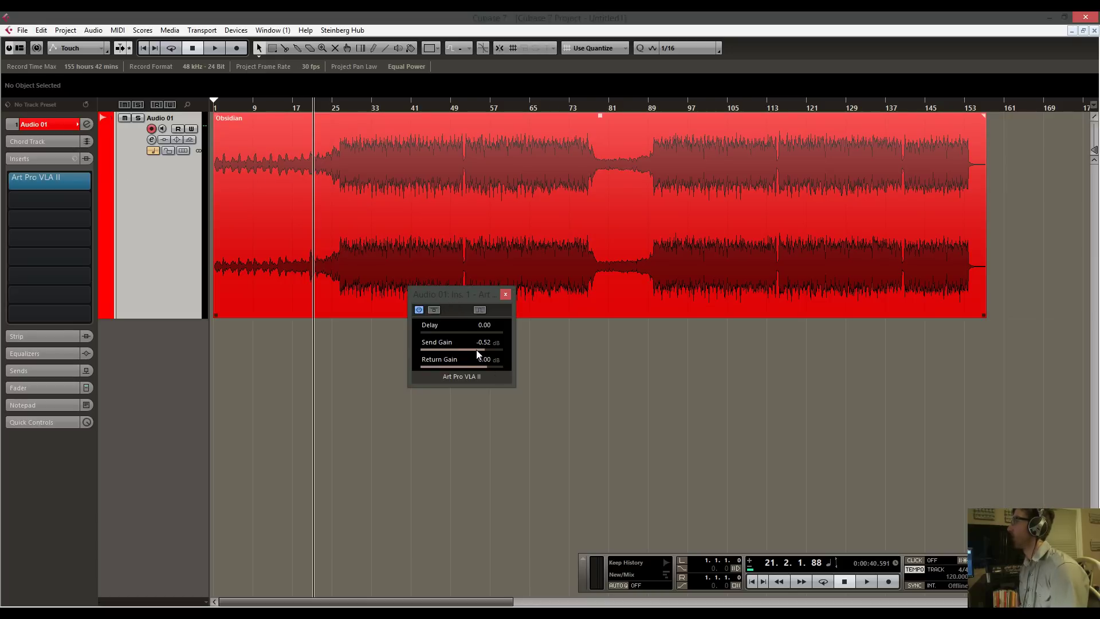
Test Art Pro VLA II send gain between about -26 and -17 dB, settling near -22.4 dB
key("ctrl+a")
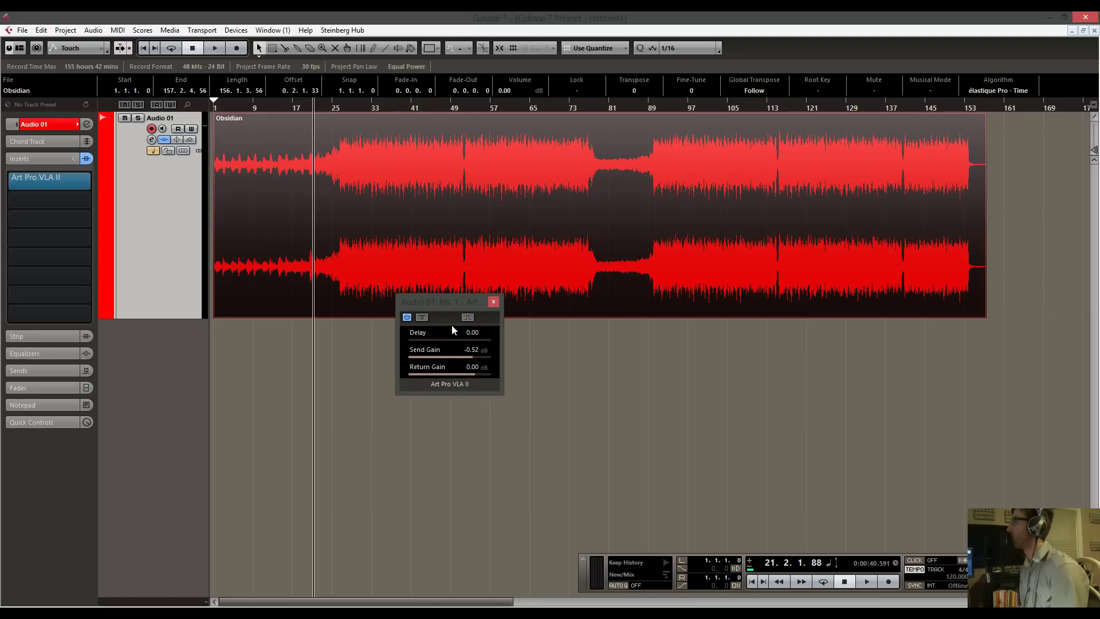
left_click_drag(459, 355, 427, 358)
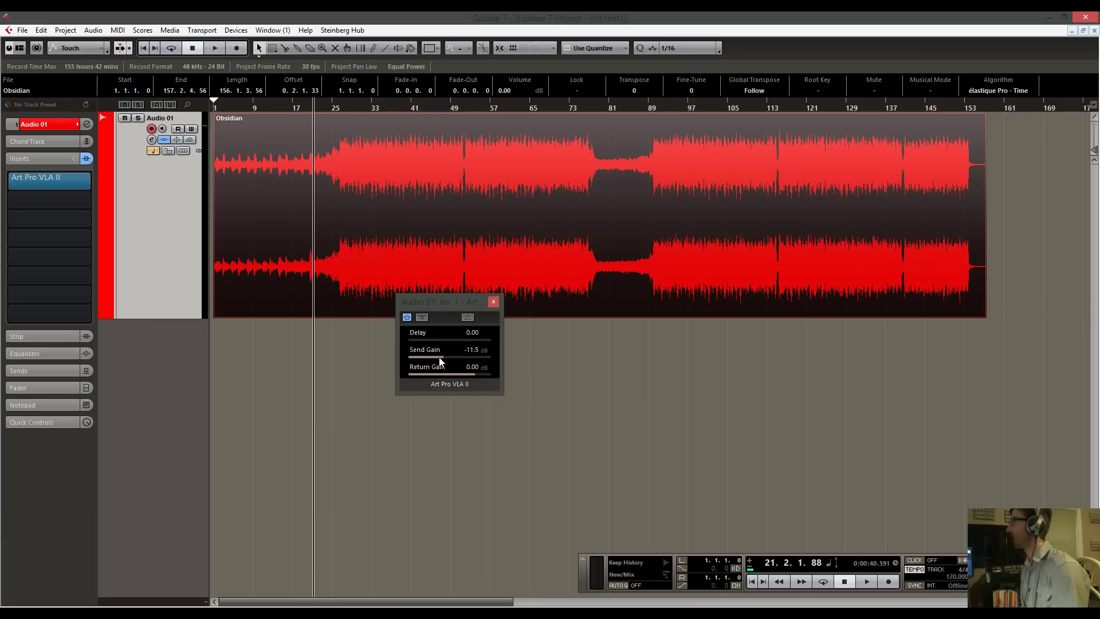
mouse_move(438, 356)
left_mouse_down()
mouse_move(422, 356)
mouse_move(441, 363)
left_mouse_up()
left_click_drag(468, 361, 472, 362)
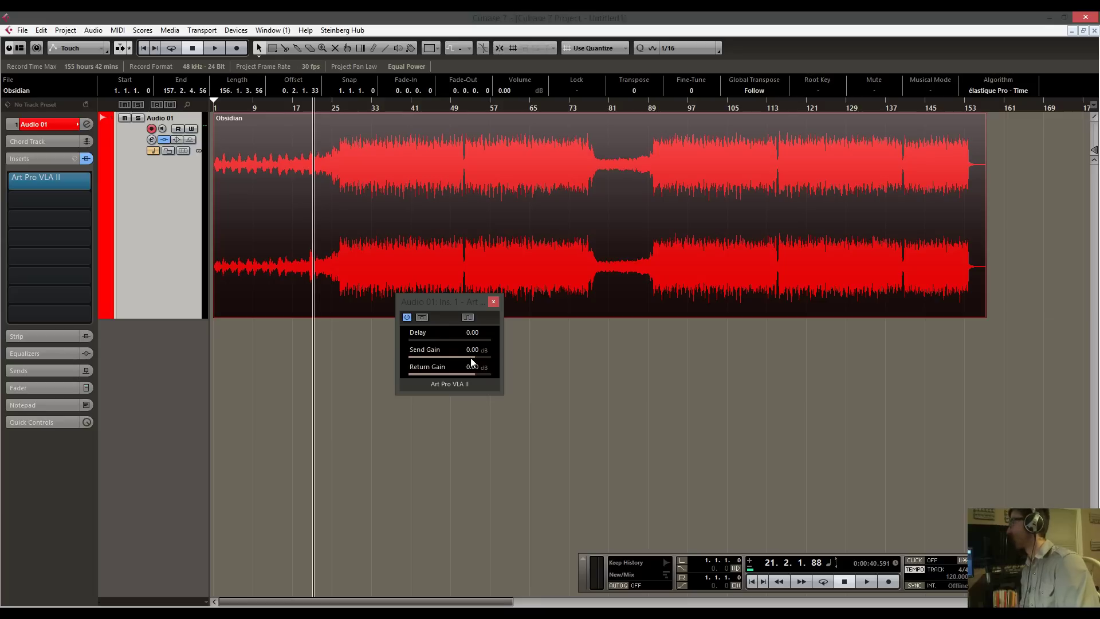
left_click_drag(471, 361, 430, 356)
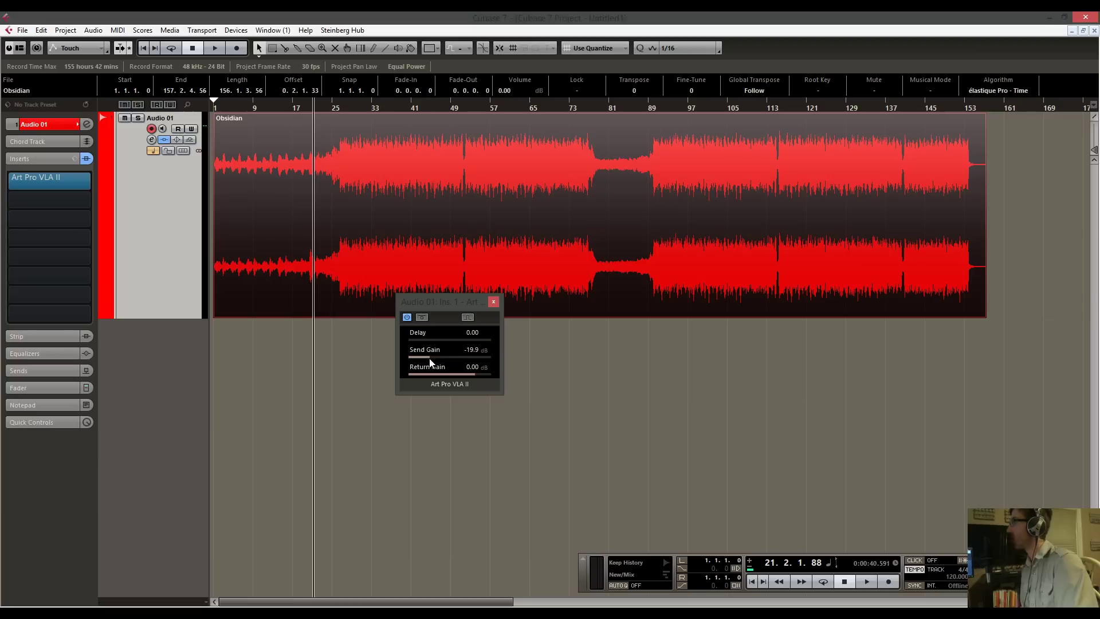
left_click(437, 357)
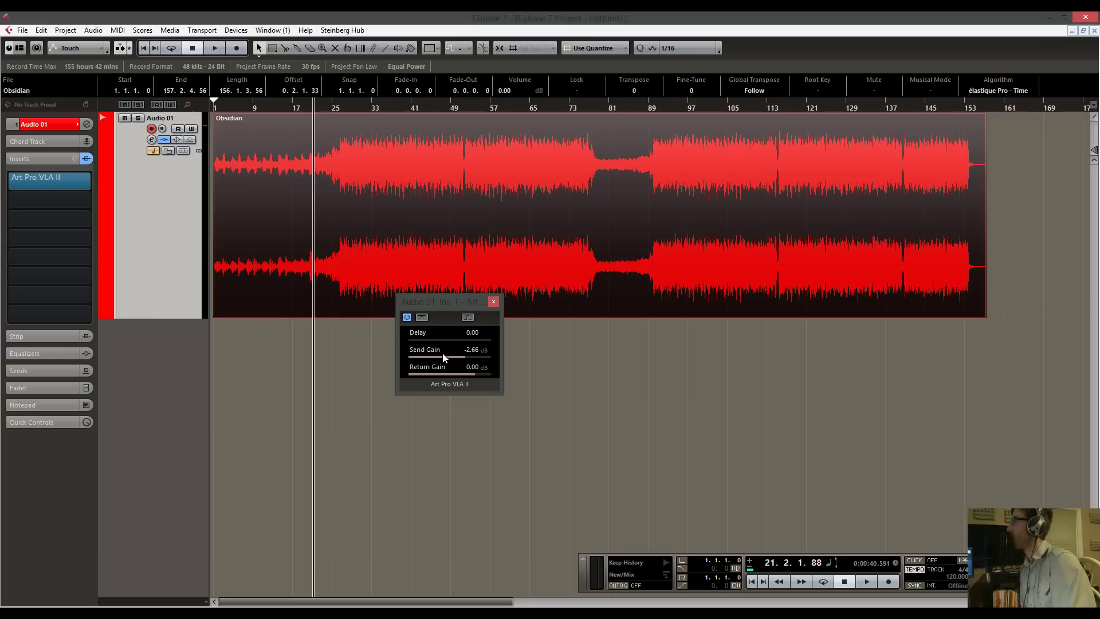
left_click_drag(454, 358, 426, 358)
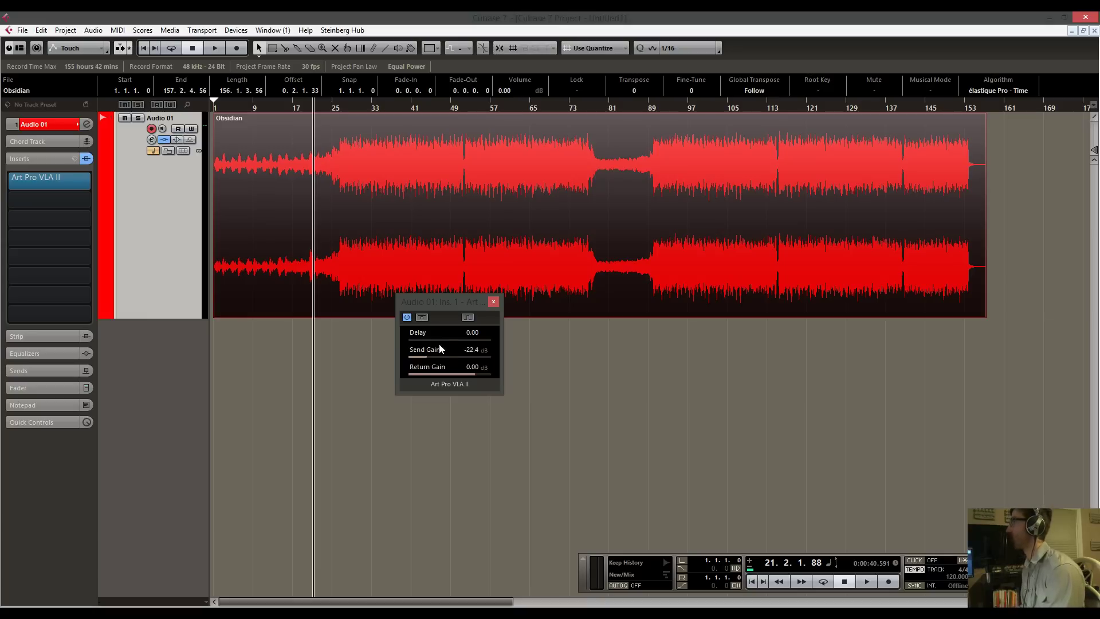
left_click(494, 303)
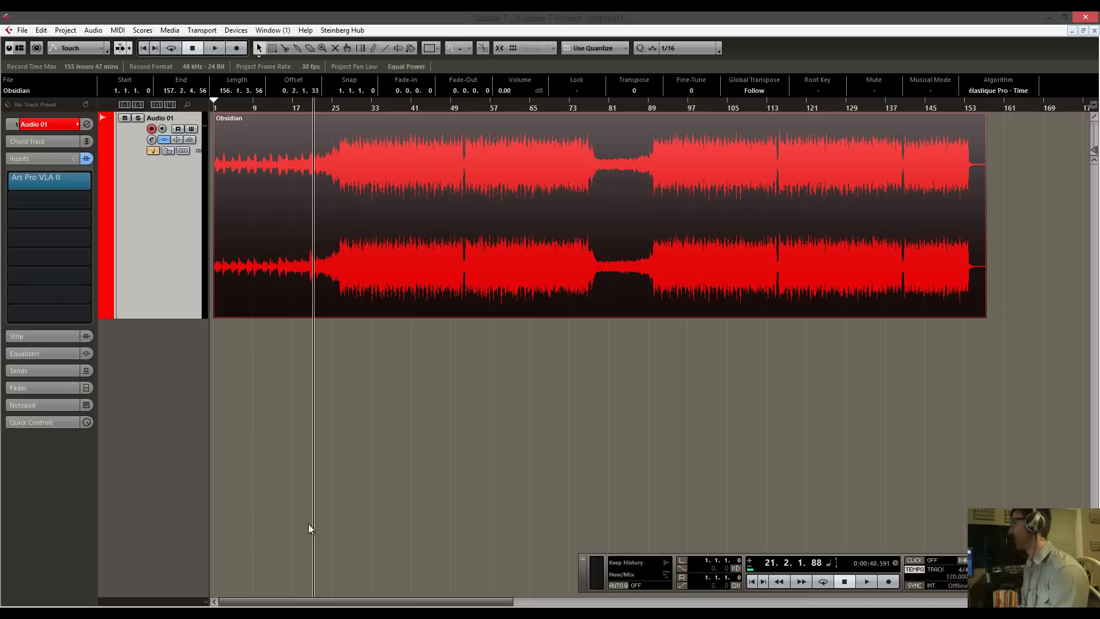
Open Saffire MixControl, centre its window, and apply the DAW Tracking routing preset
left_click(132, 596)
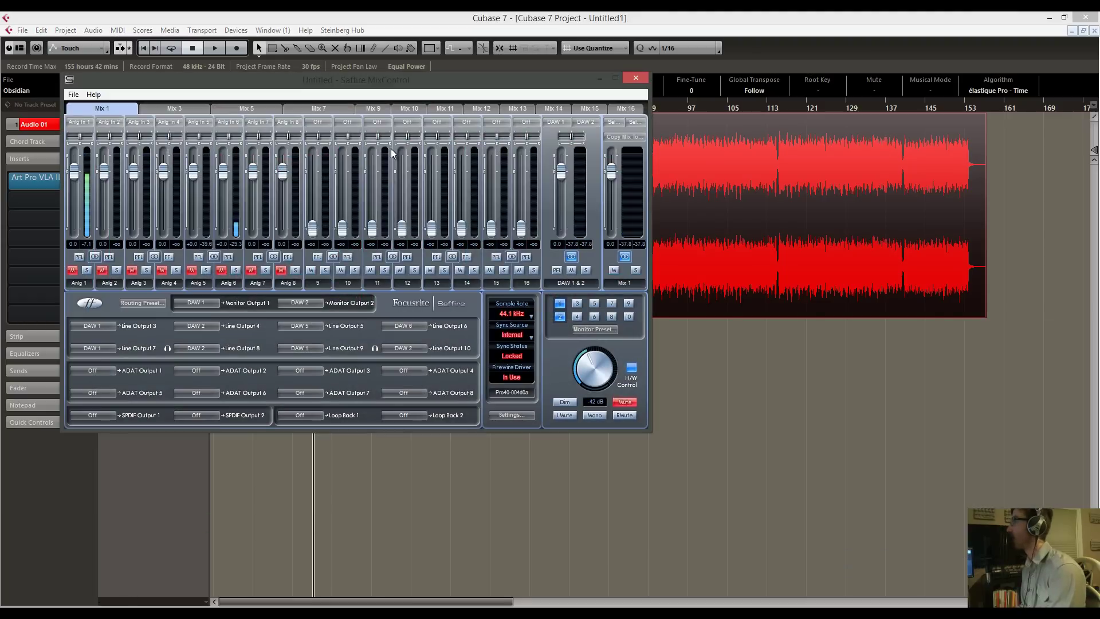
left_click_drag(418, 98, 631, 154)
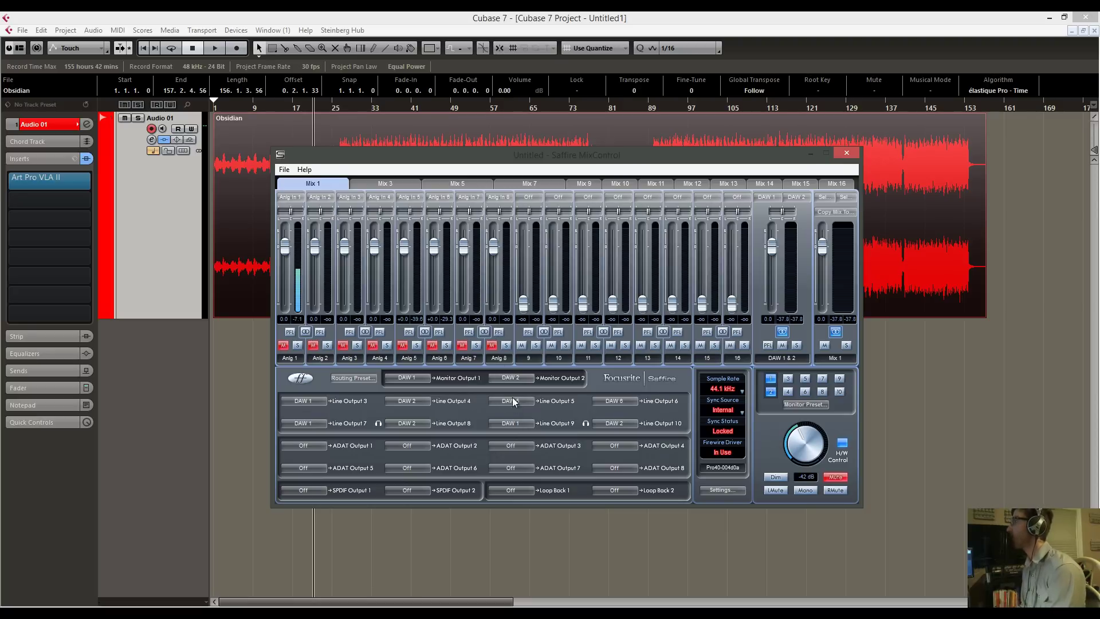
left_click(358, 378)
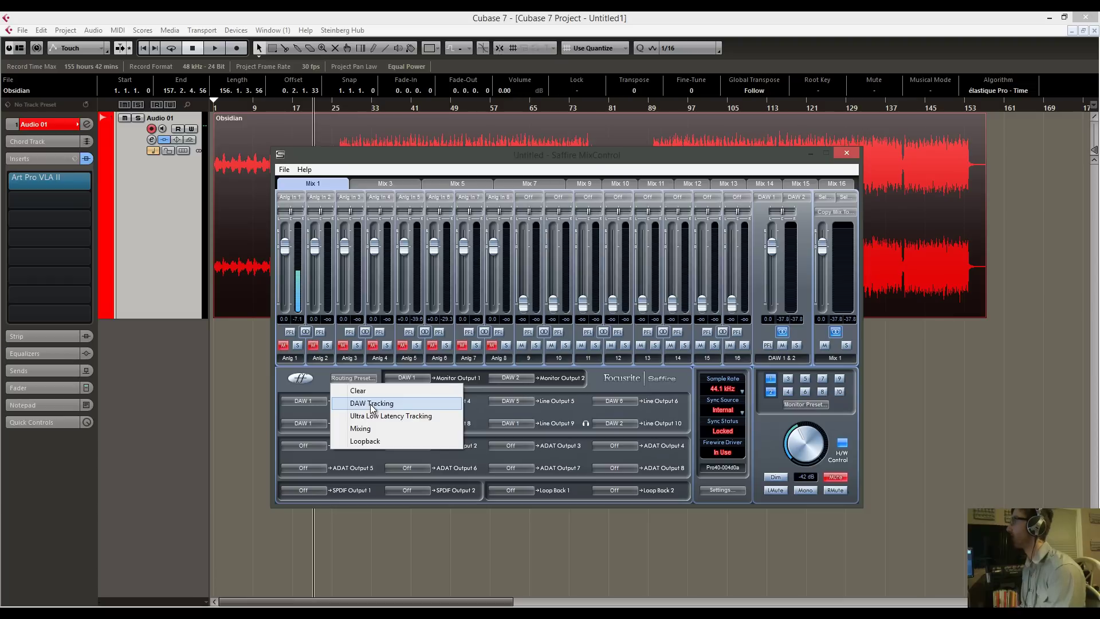
left_click(353, 403)
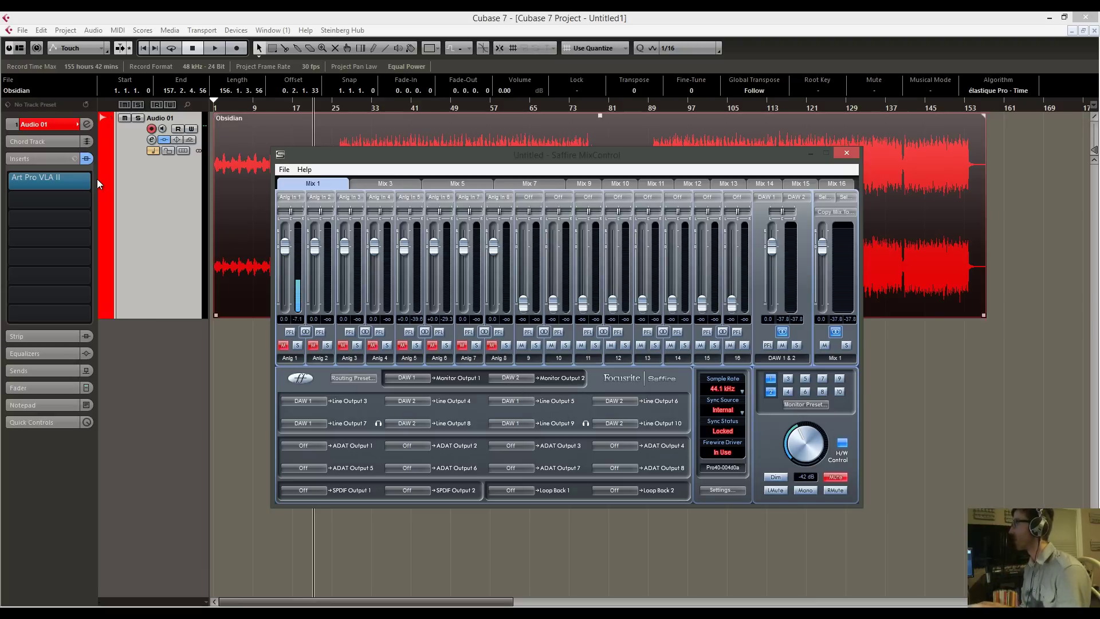
left_click(47, 177)
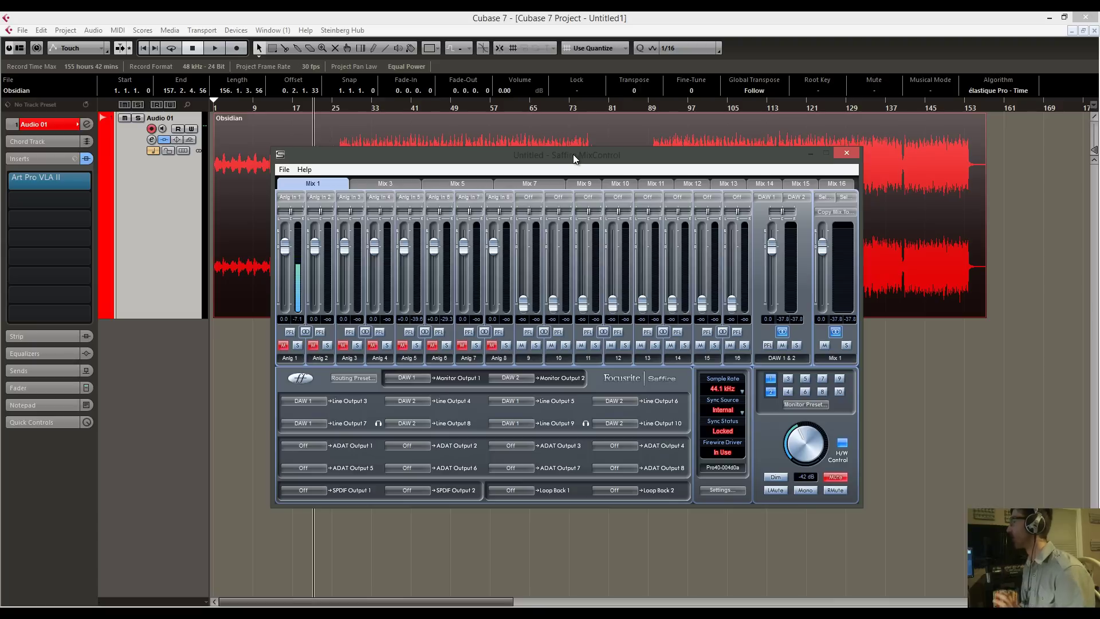
Feed Line Output 5 from DAW 5 and Line Output 6 from DAW 6, then close MixControl
left_click(519, 399)
mouse_move(524, 446)
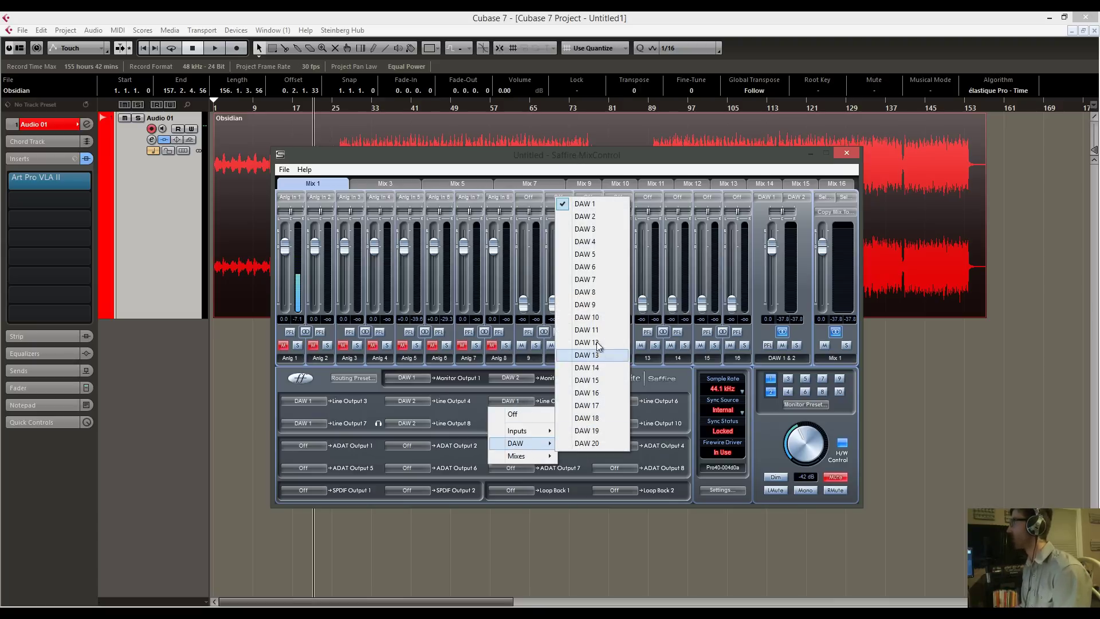
left_click(586, 254)
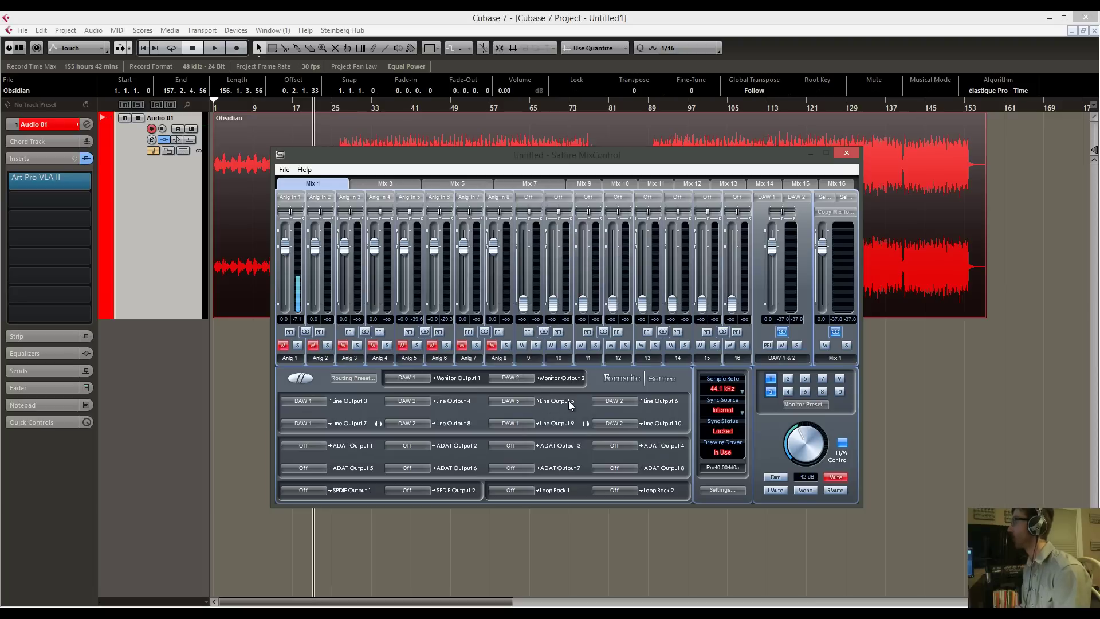
left_click(630, 402)
mouse_move(632, 446)
left_click(701, 270)
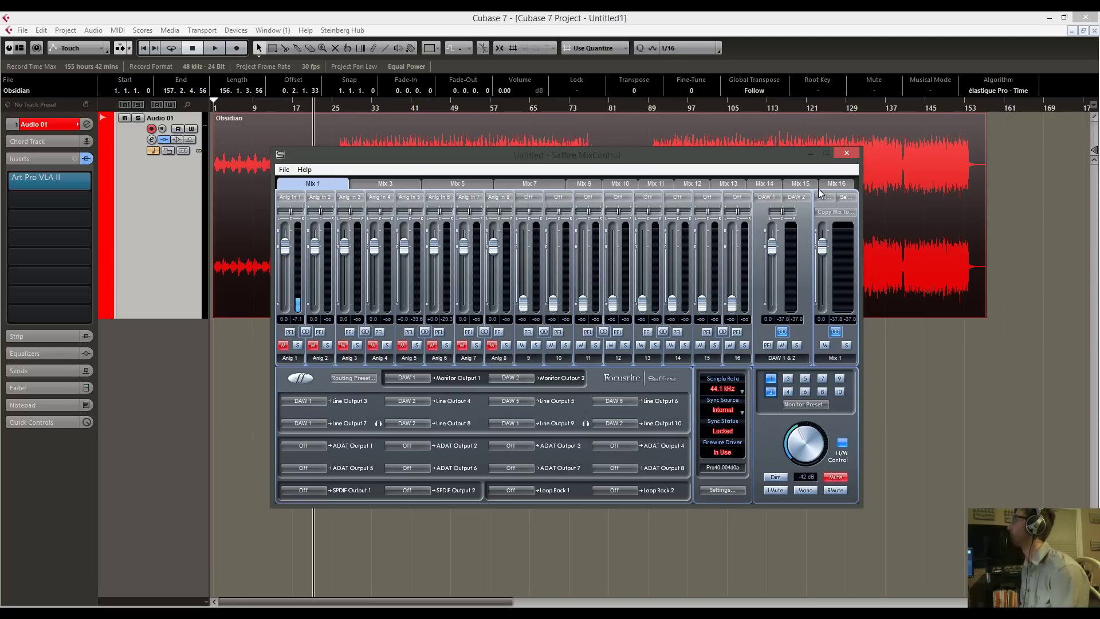
left_click(851, 153)
left_click(340, 107)
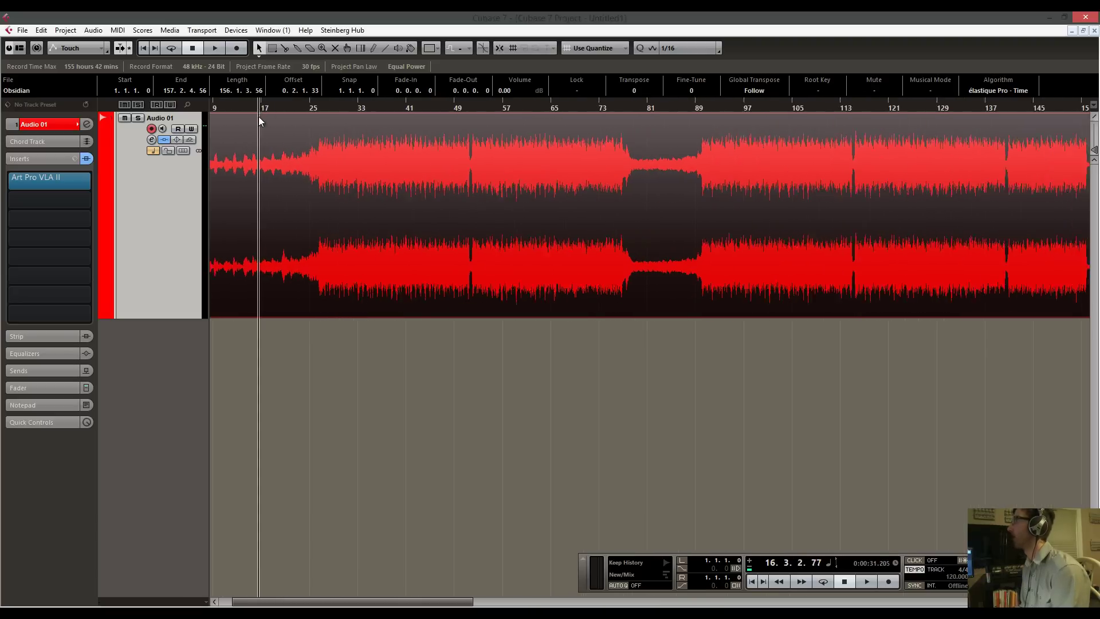